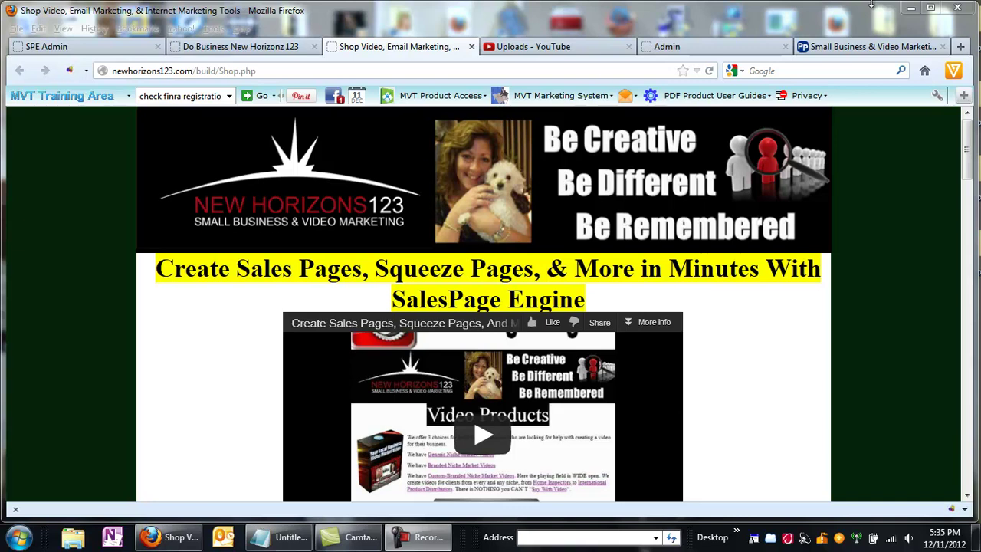
- Preview the New Horizons 123 signup popup, glance at the admin page, then return to the site
left_click(854, 47)
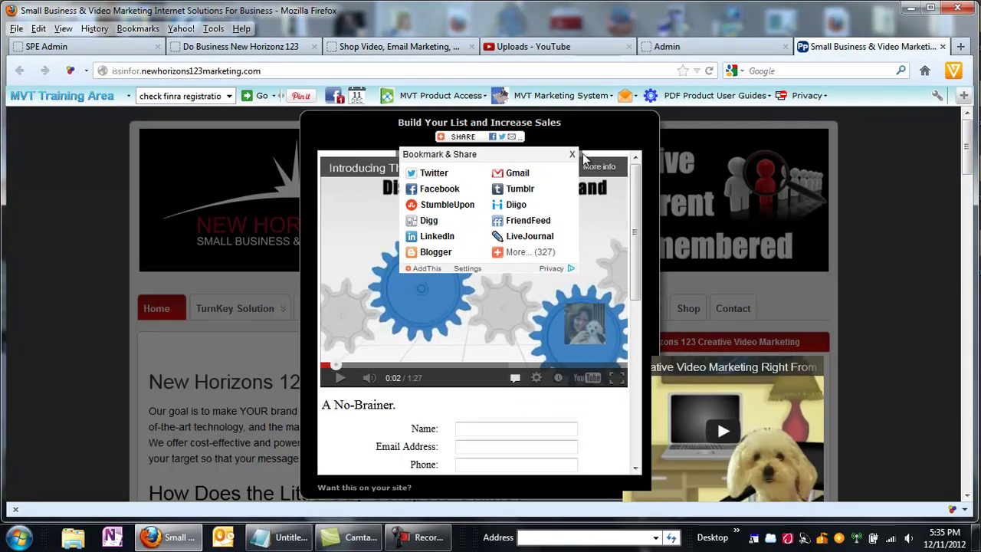
left_click(572, 155)
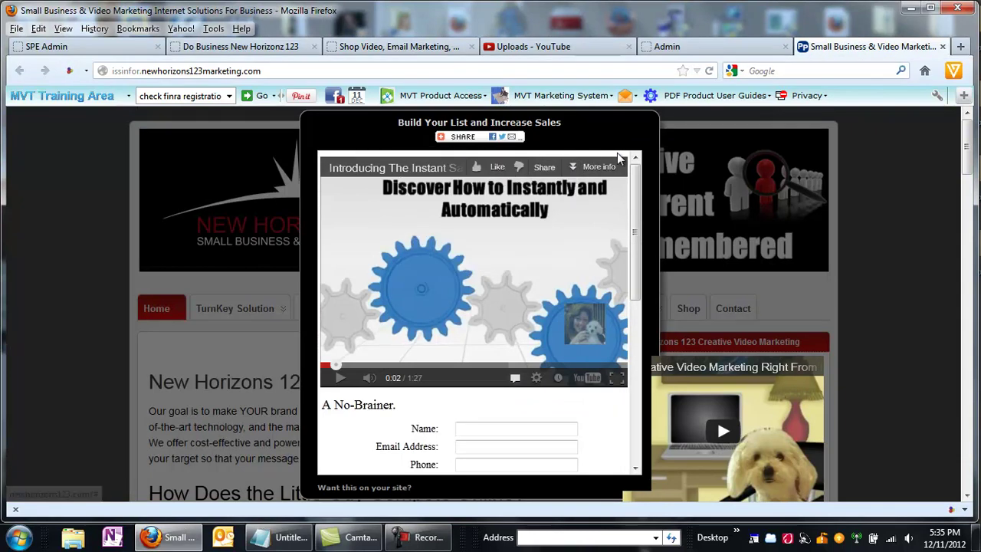
left_click(686, 49)
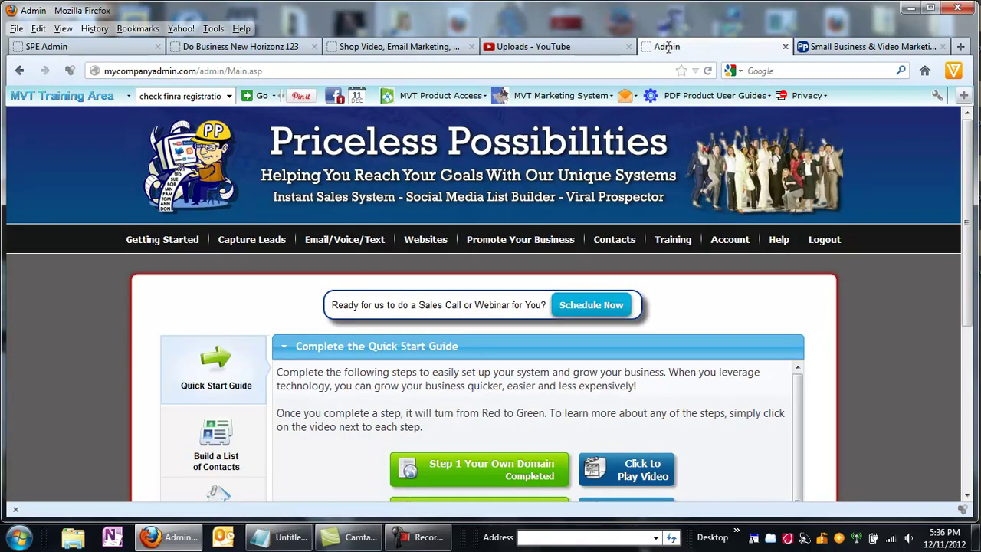
left_click(818, 49)
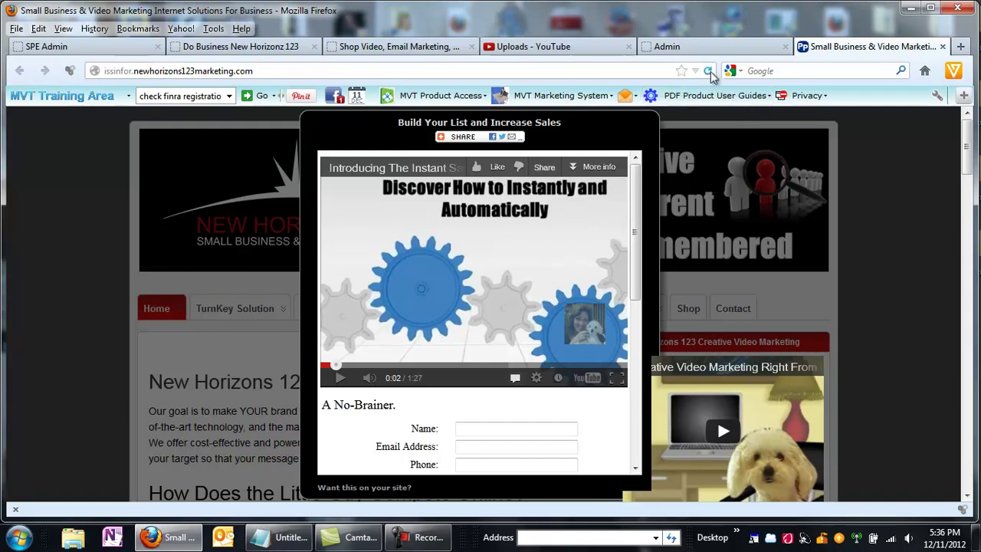
- Go to Capture Leads > Create Lead Capture Pages > Floating Capture Form and start a new form
left_click(690, 51)
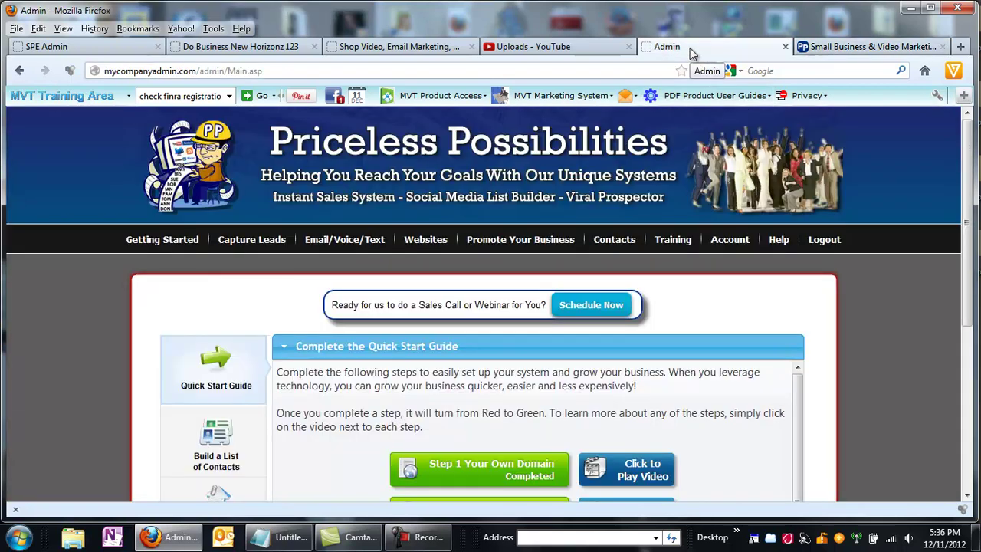
mouse_move(277, 239)
mouse_move(265, 283)
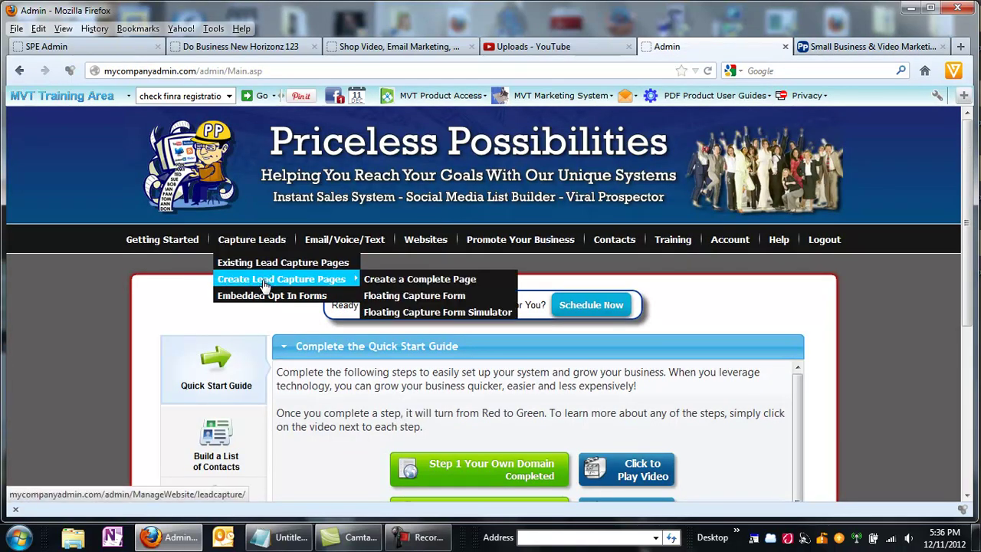
left_click(401, 295)
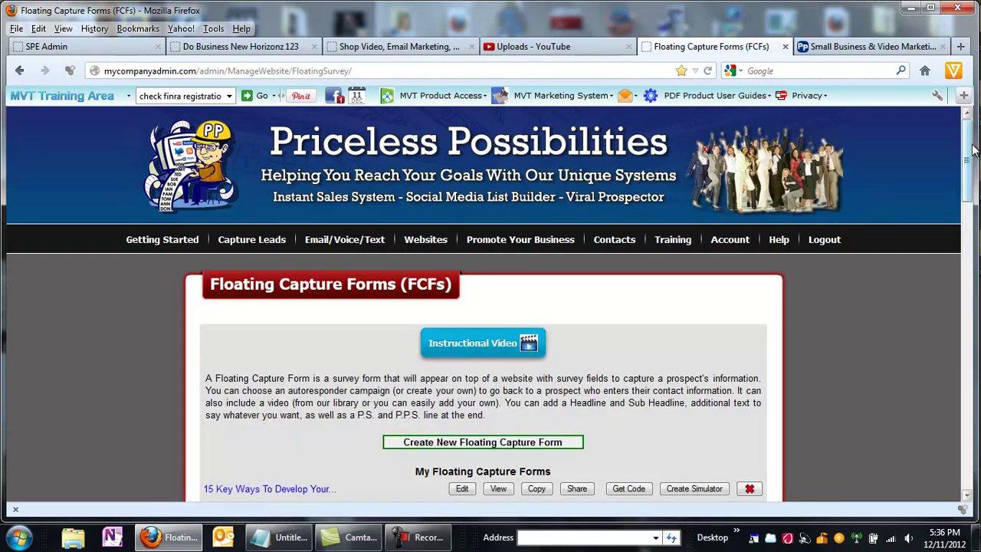
scroll(967, 149, "down", 3)
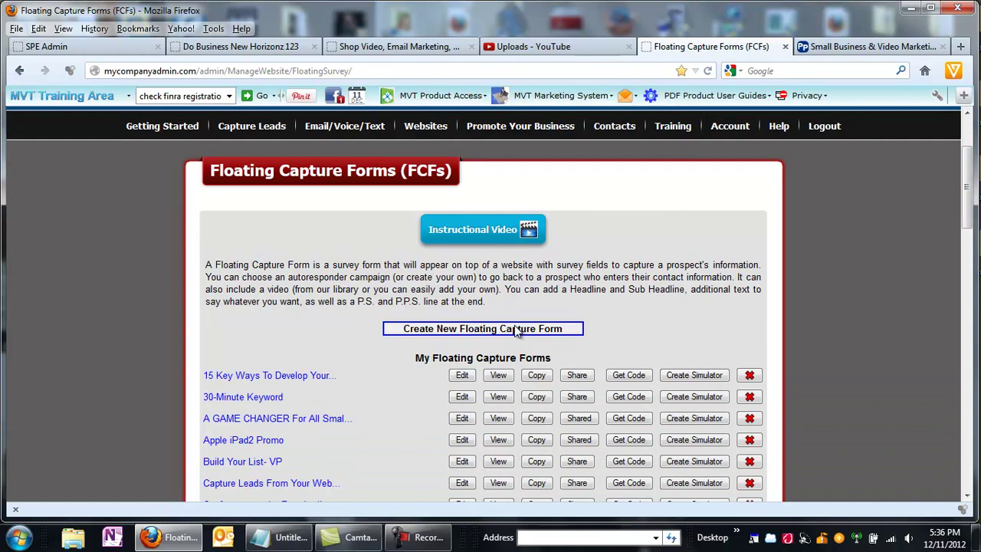
left_click(517, 329)
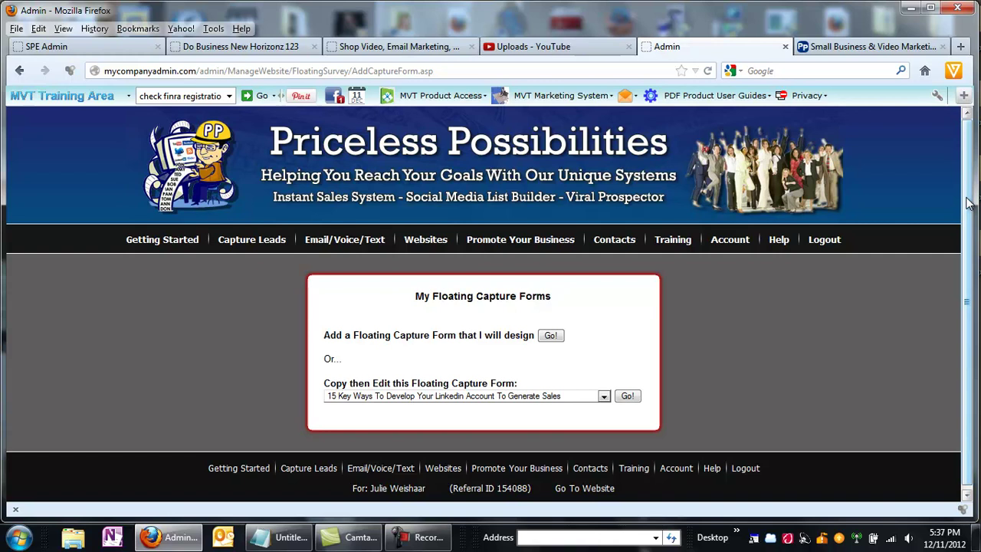
left_click(95, 51)
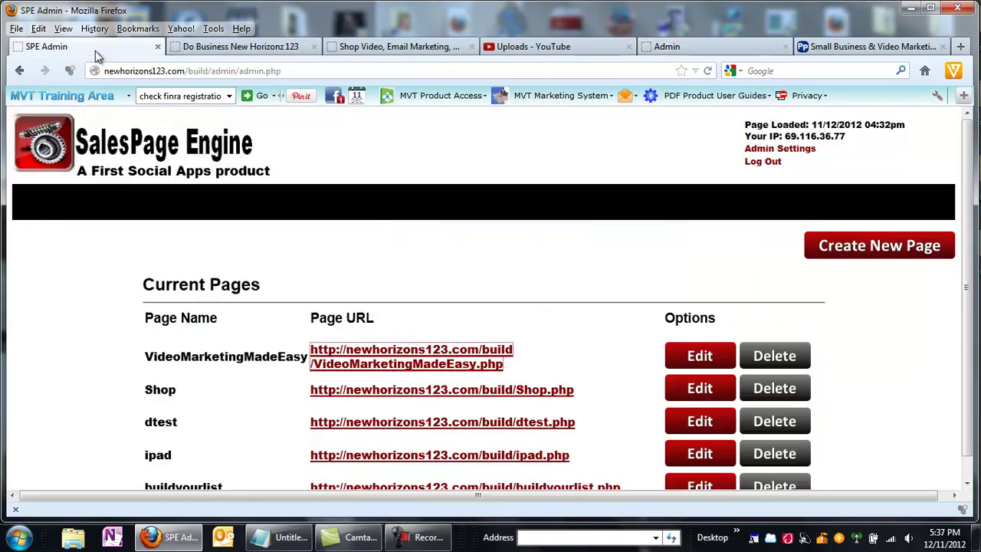
left_click(234, 48)
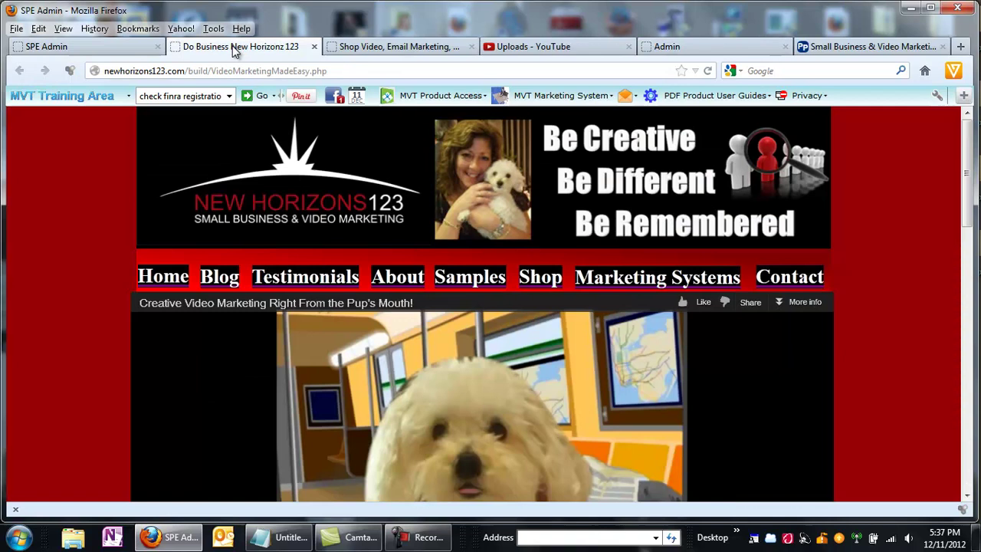
key("ctrl+Page_Up")
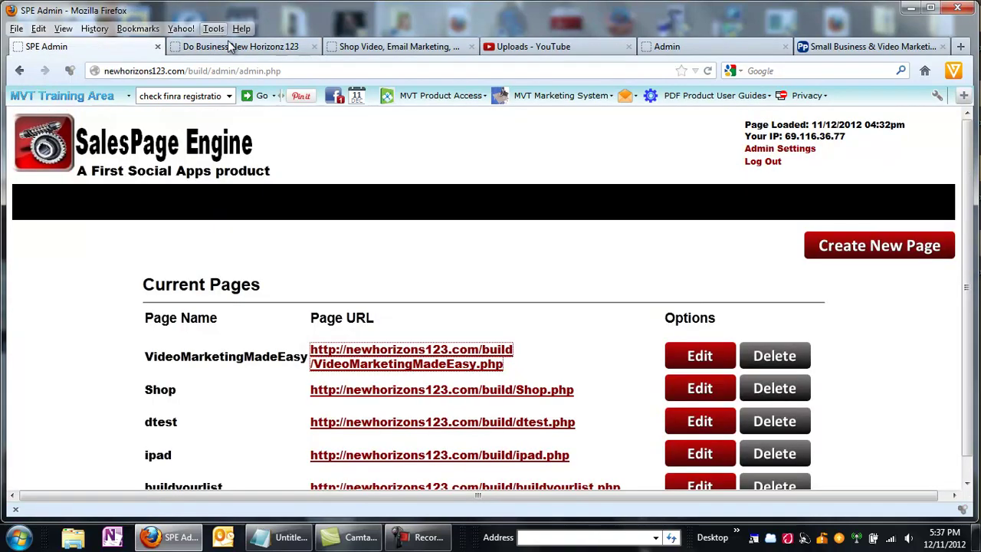
left_click(228, 42)
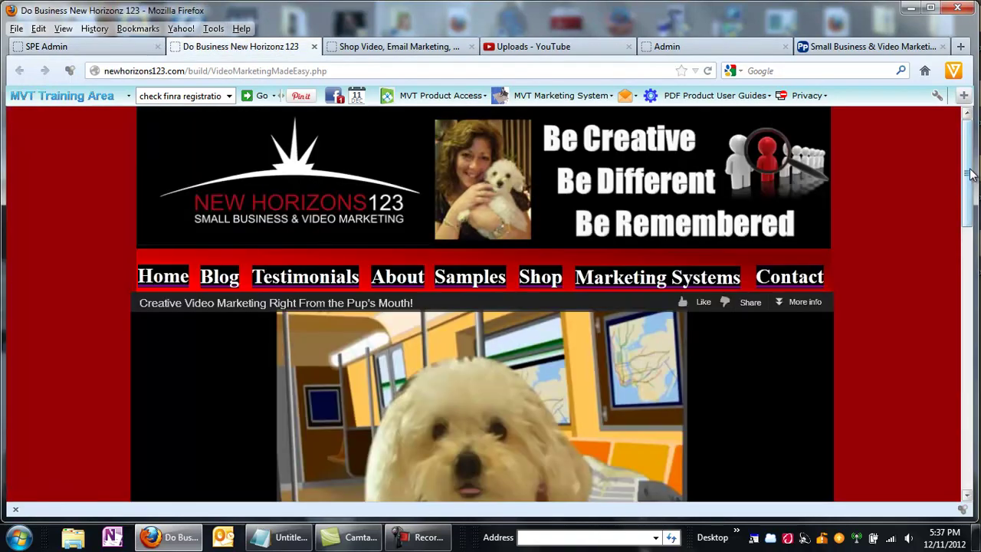
left_click_drag(969, 175, 975, 126)
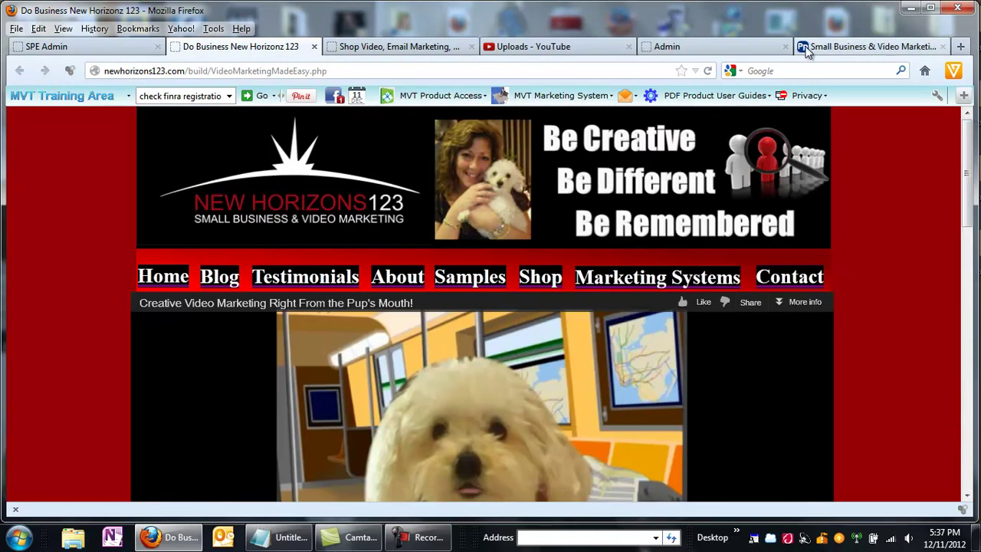
- Choose 'Add a Floating Capture Form that I will design' to open a blank form at Step 1
left_click(709, 52)
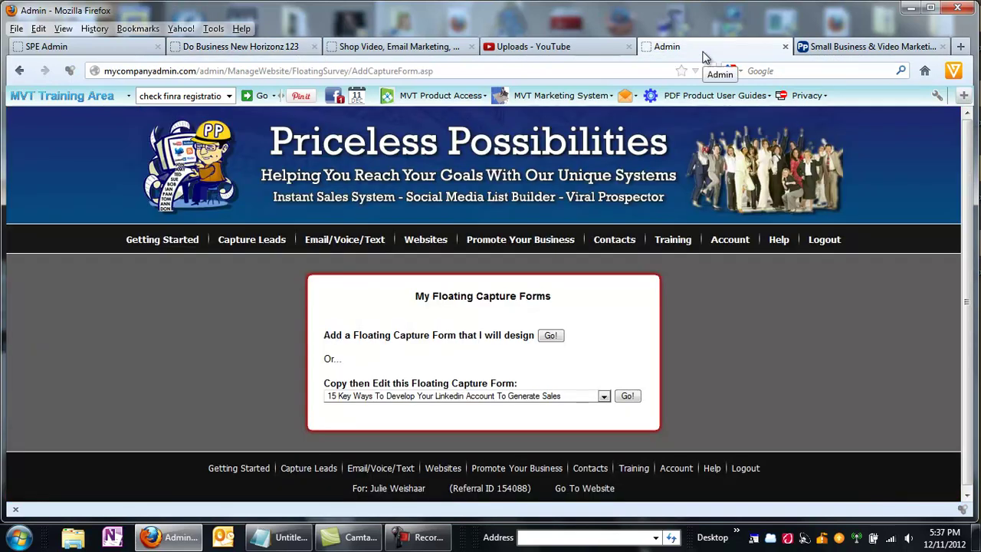
mouse_move(253, 244)
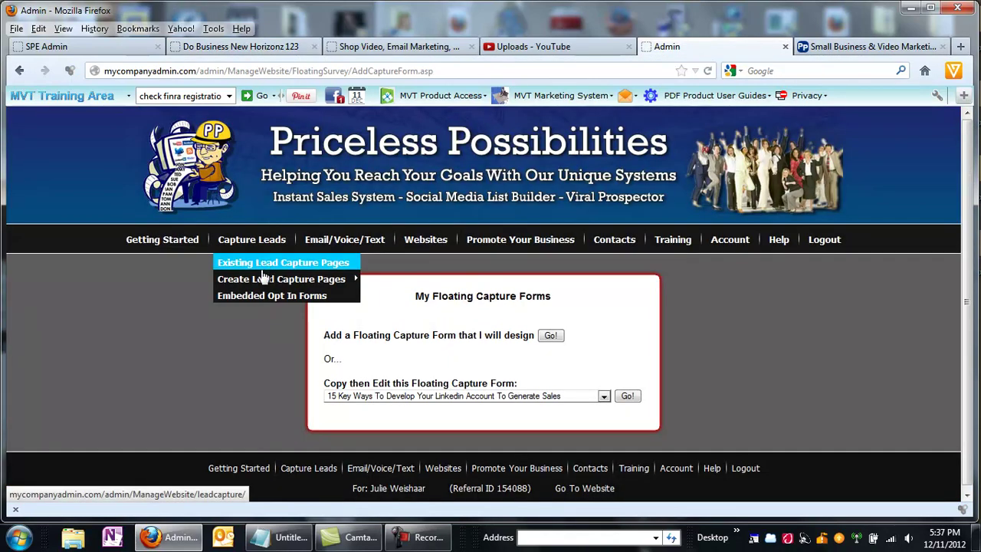
mouse_move(265, 280)
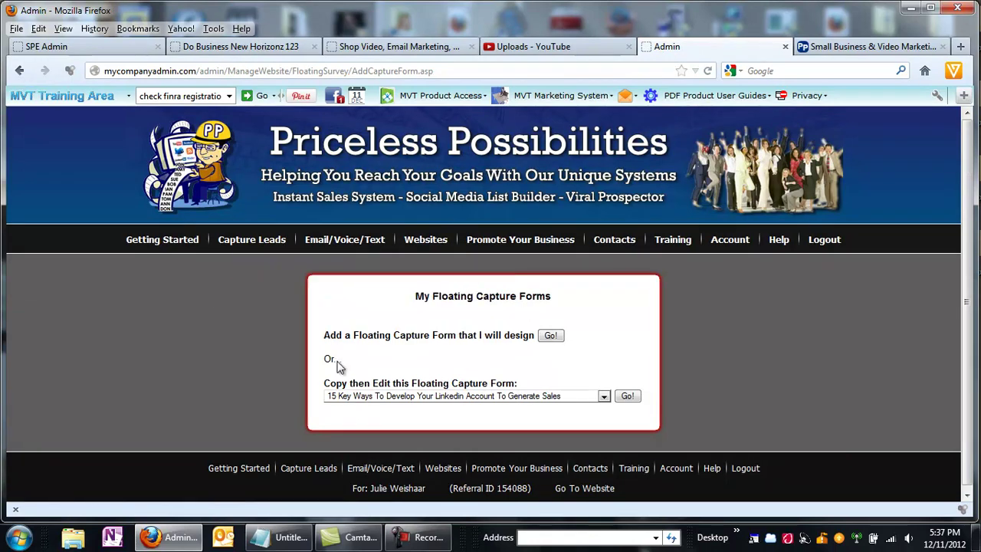
left_click(550, 335)
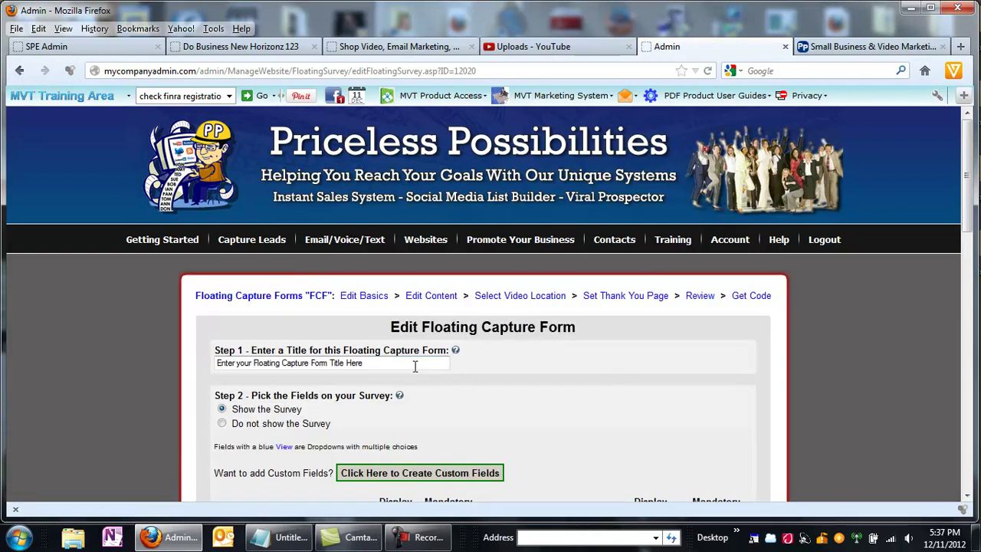
- Open and pause the 'Create Sales Pages, Squeeze Pages…' video, making its title editable for copying
left_click(565, 56)
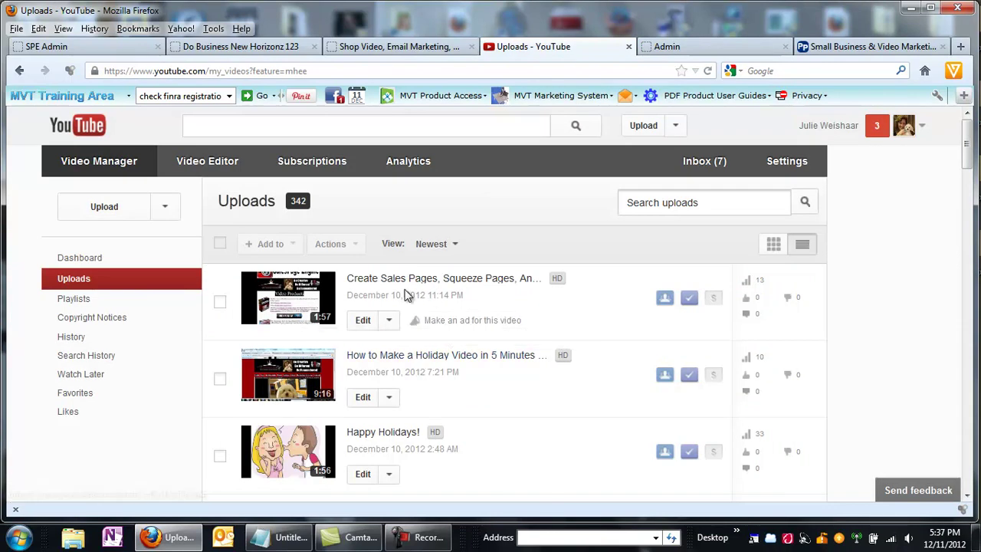
left_click(401, 284)
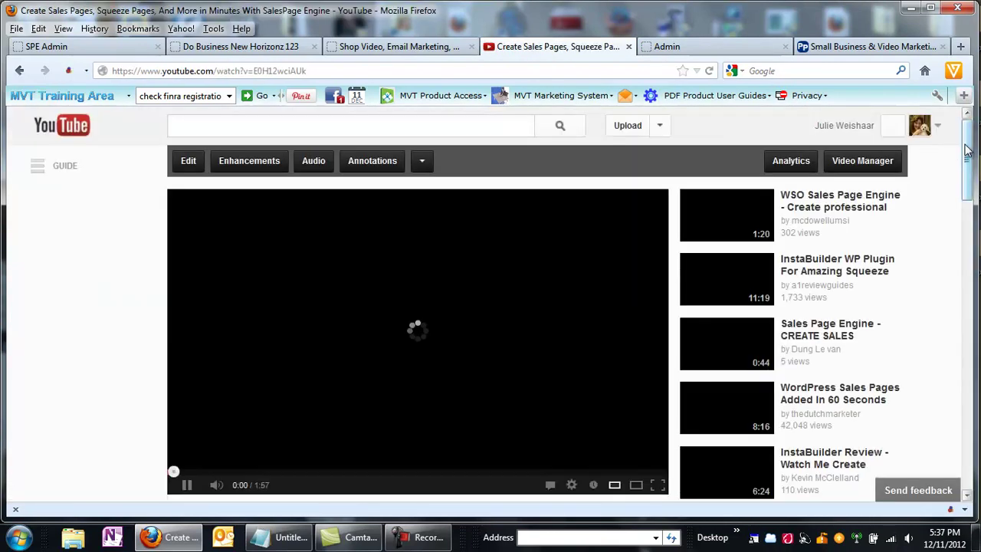
left_click_drag(970, 156, 969, 168)
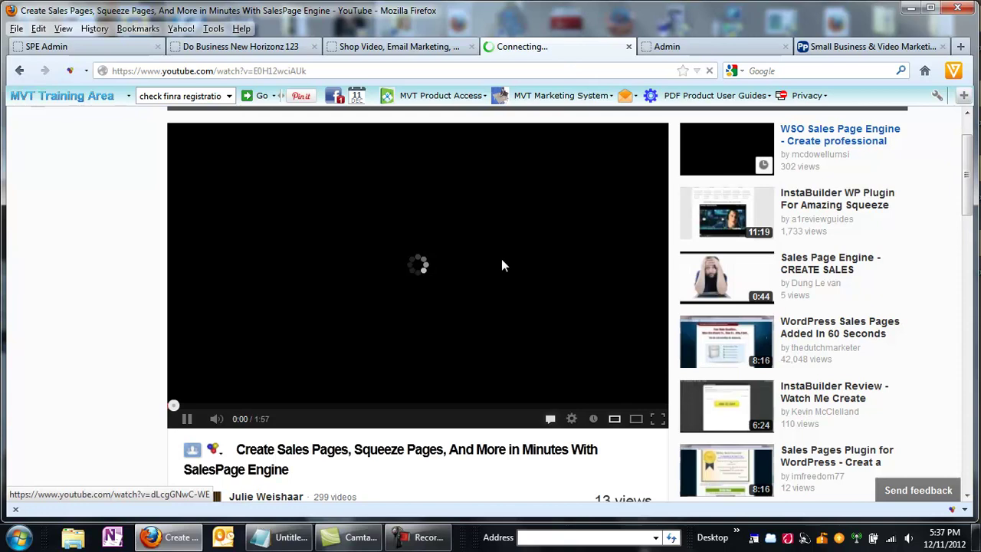
left_click(188, 420)
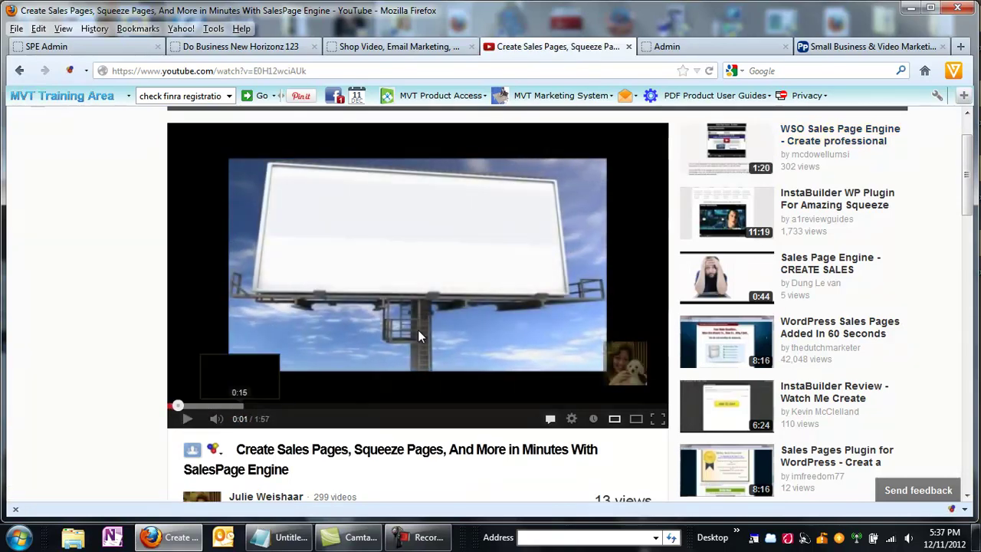
scroll(972, 193, "down", 2)
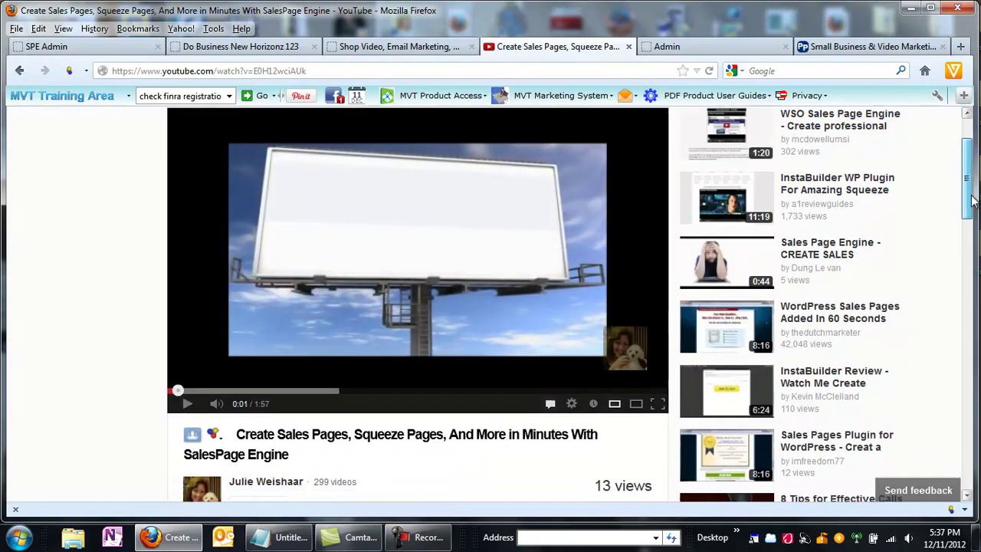
left_click(333, 390)
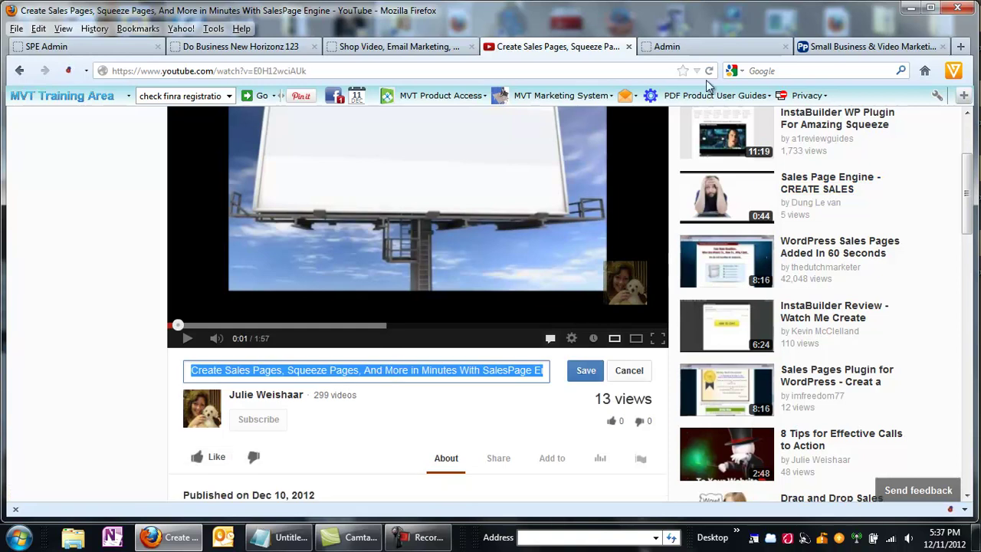
- Replace the form's Step 1 title with the pasted SalesPage Engine video title
left_click(671, 47)
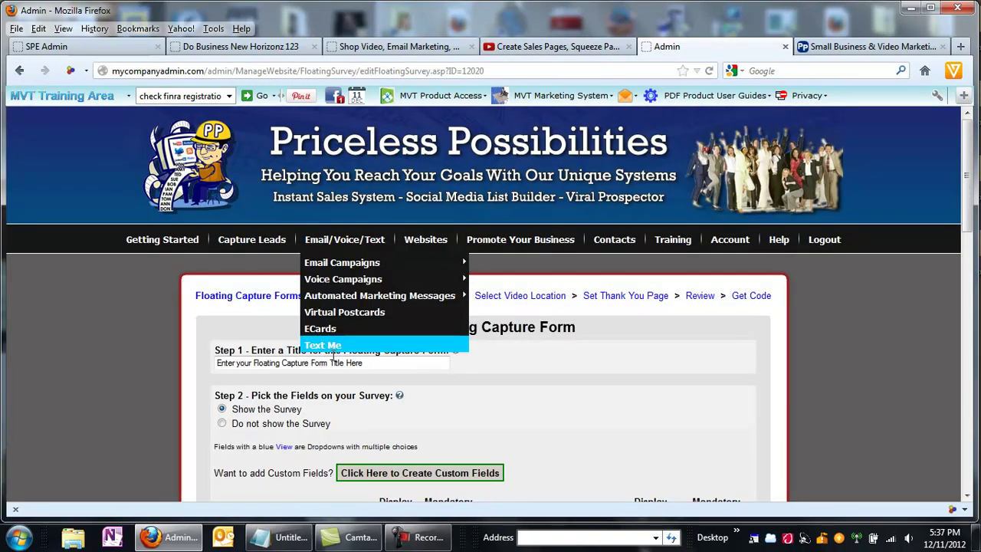
left_click_drag(364, 363, 320, 335)
key("ctrl+v")
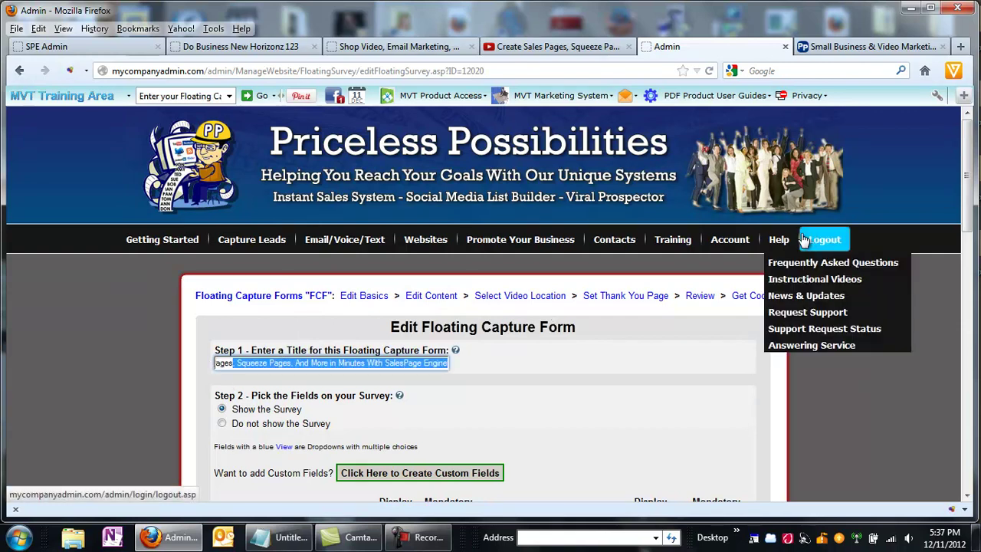
double_click(435, 363)
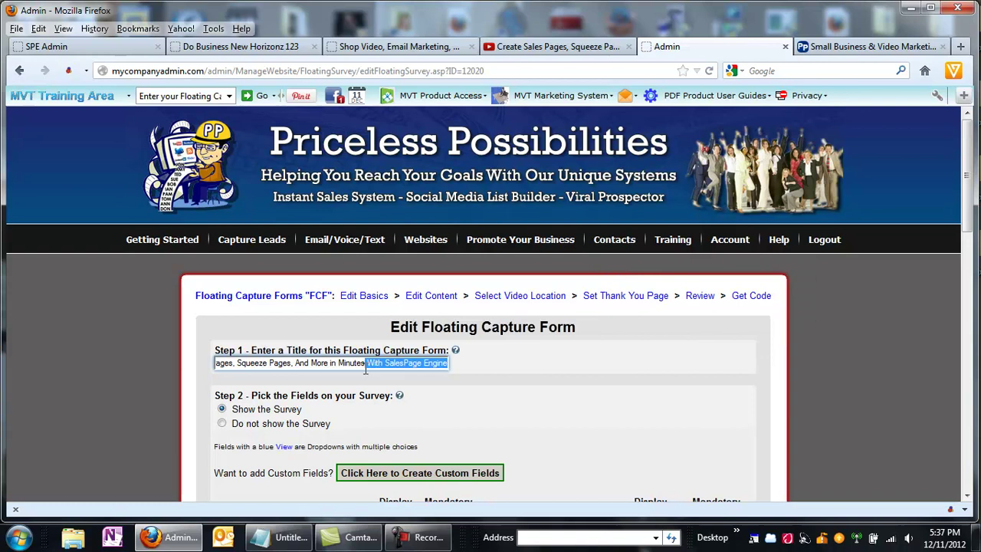
left_click(366, 365)
key("ctrl+a")
key("Delete")
key("ctrl+v")
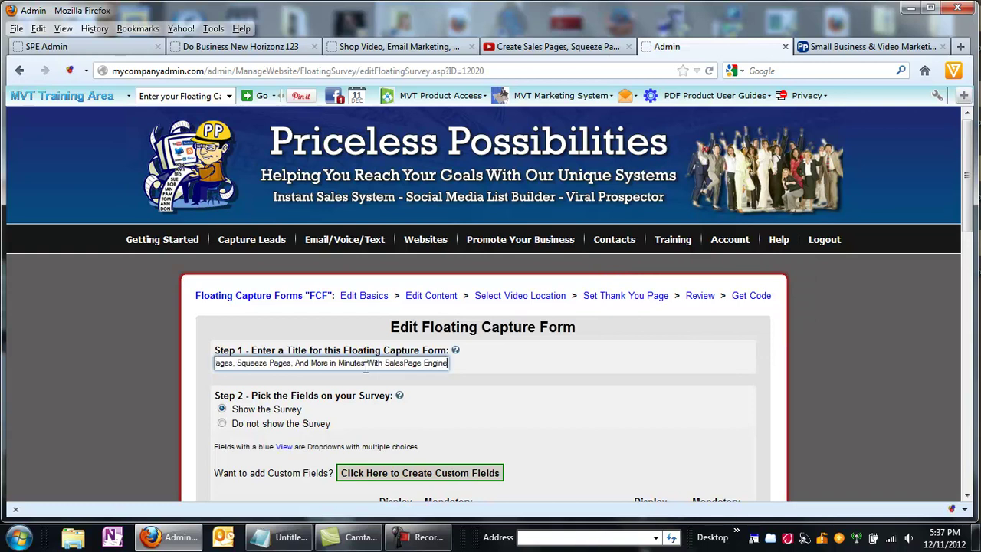
- Make Phone a mandatory survey field alongside First Name and Email Address
left_click_drag(970, 187, 968, 258)
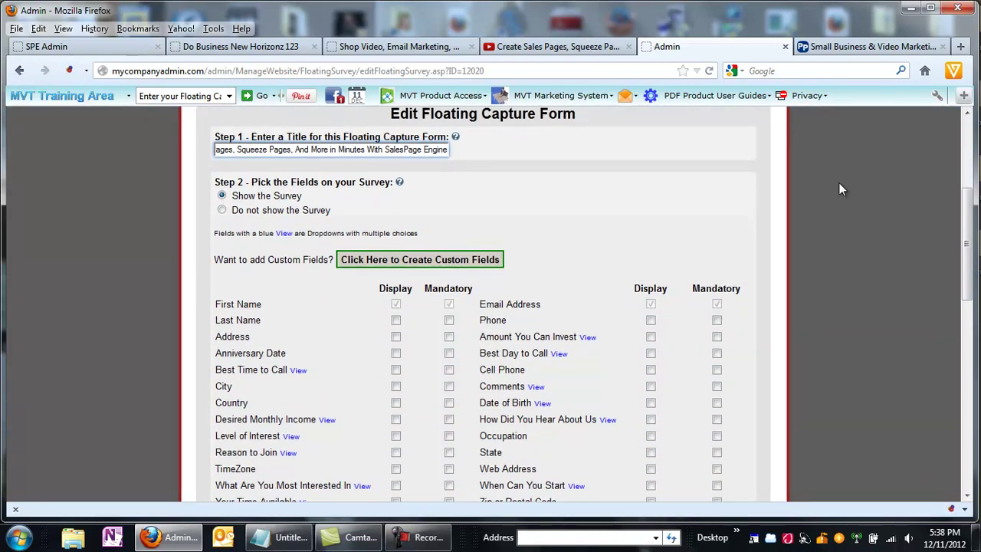
left_click_drag(970, 243, 972, 267)
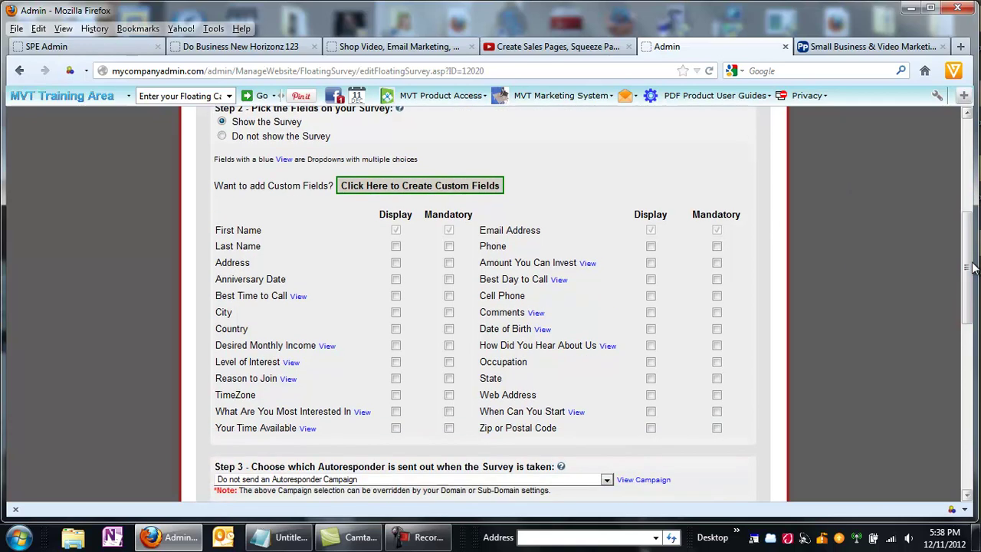
left_click(716, 246)
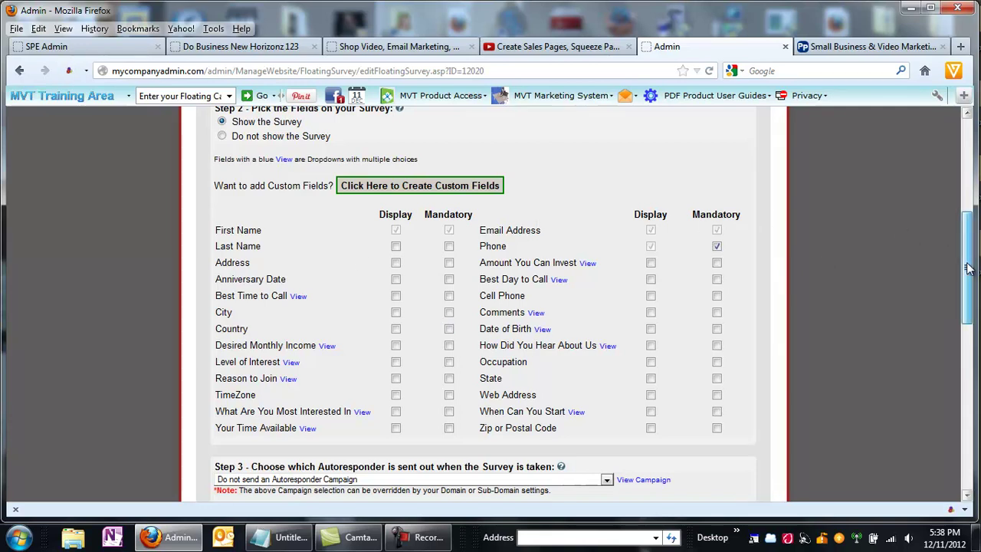
left_click_drag(967, 266, 969, 333)
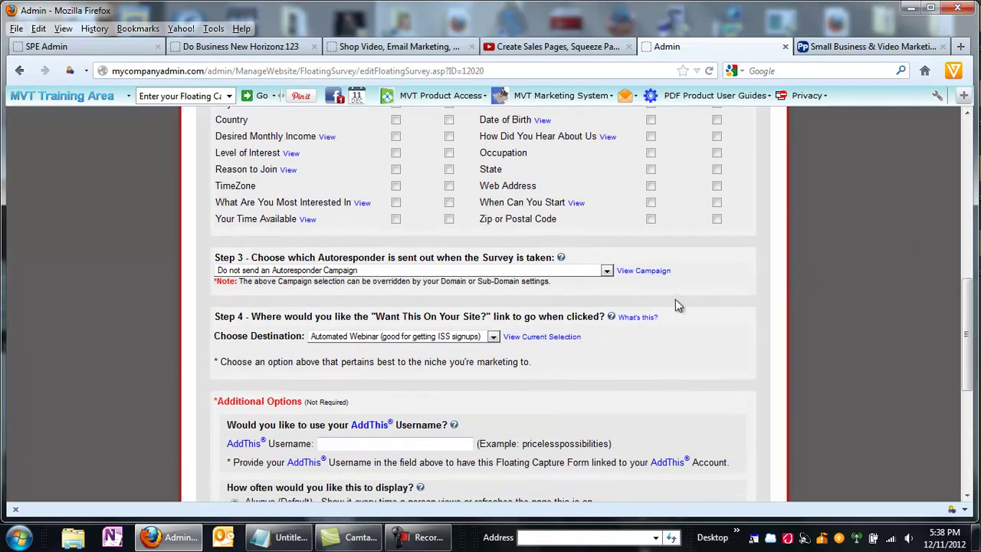
- Select the 'Video Marketing Made Easy (21 msgs)' autoresponder in the Step 3 dropdown
left_click(607, 272)
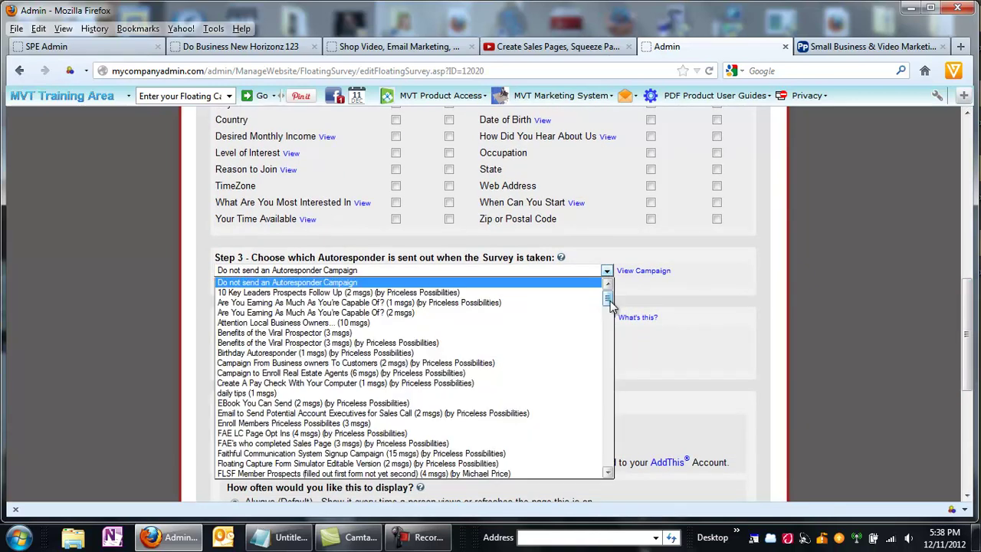
left_click_drag(611, 304, 612, 468)
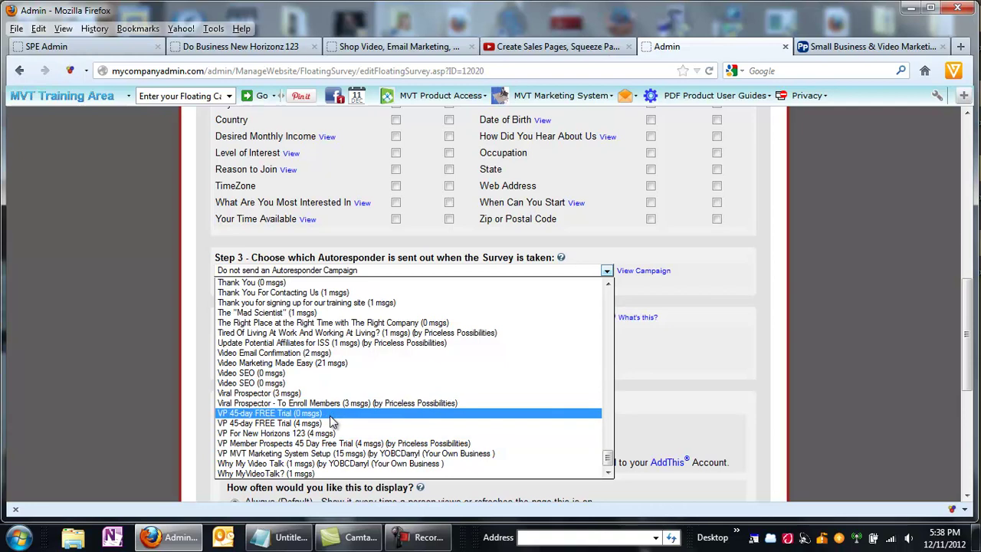
left_click(326, 365)
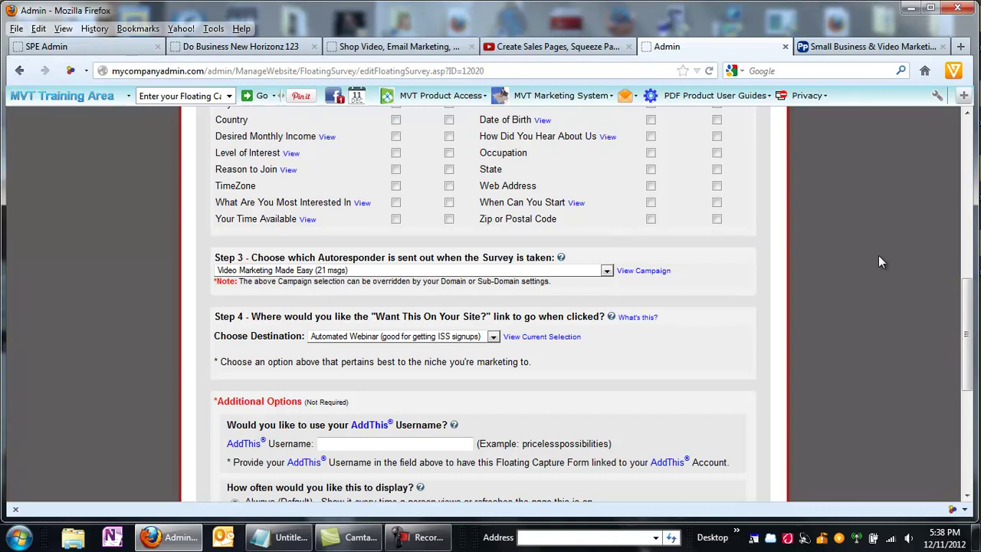
- Fill the AddThis Username field with the remembered autocomplete suggestion
left_click_drag(972, 319, 971, 349)
scroll(619, 337, "down", 1)
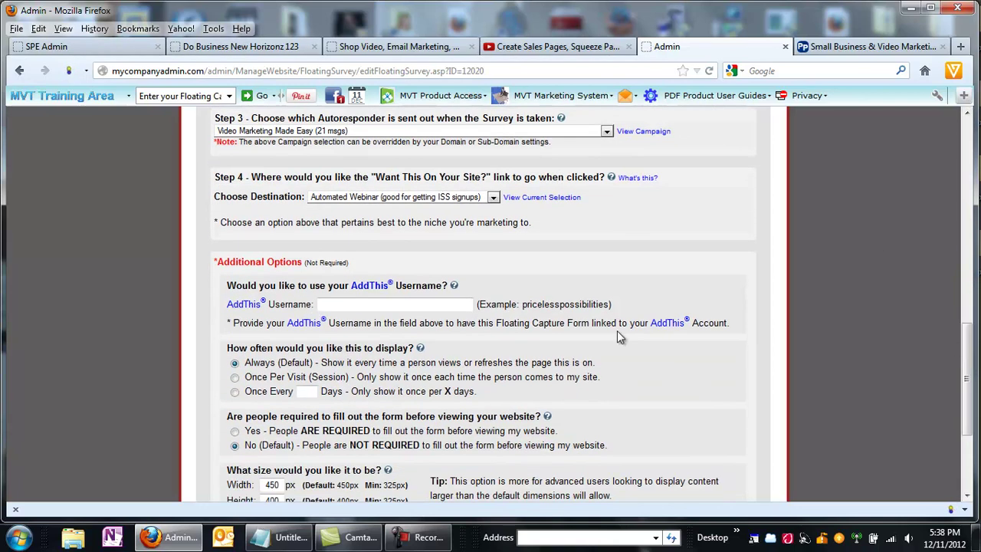
left_click(336, 304)
type("ra")
key("Down")
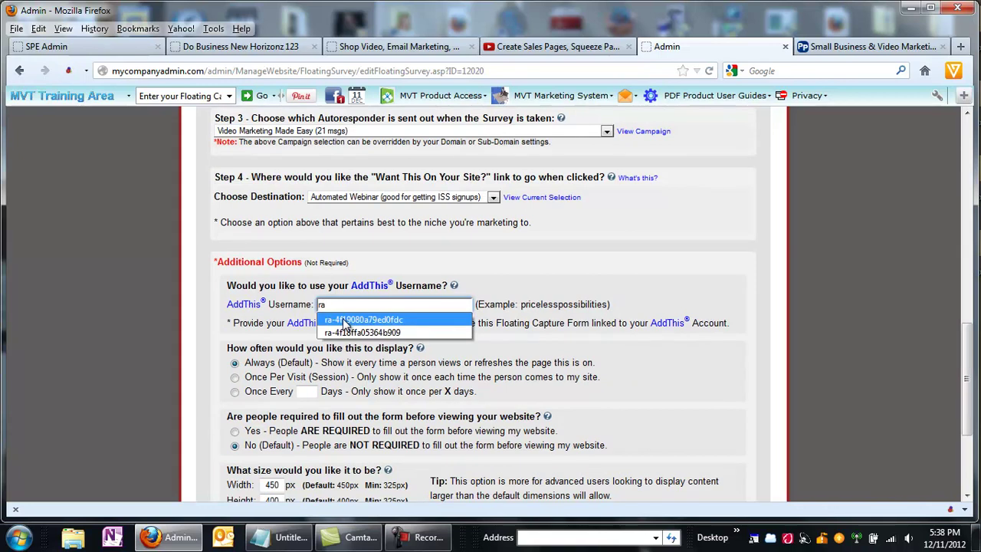
key("Return")
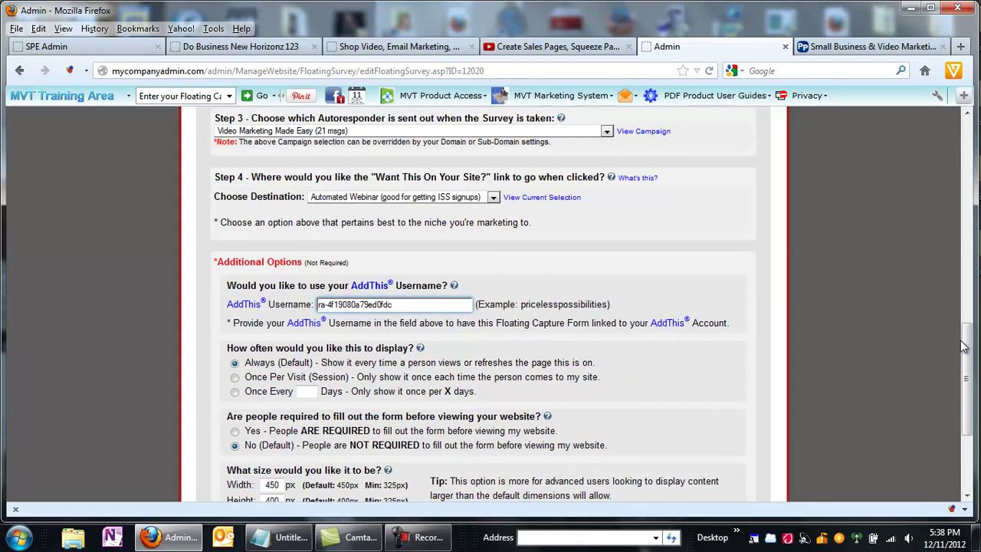
left_click_drag(970, 346, 968, 397)
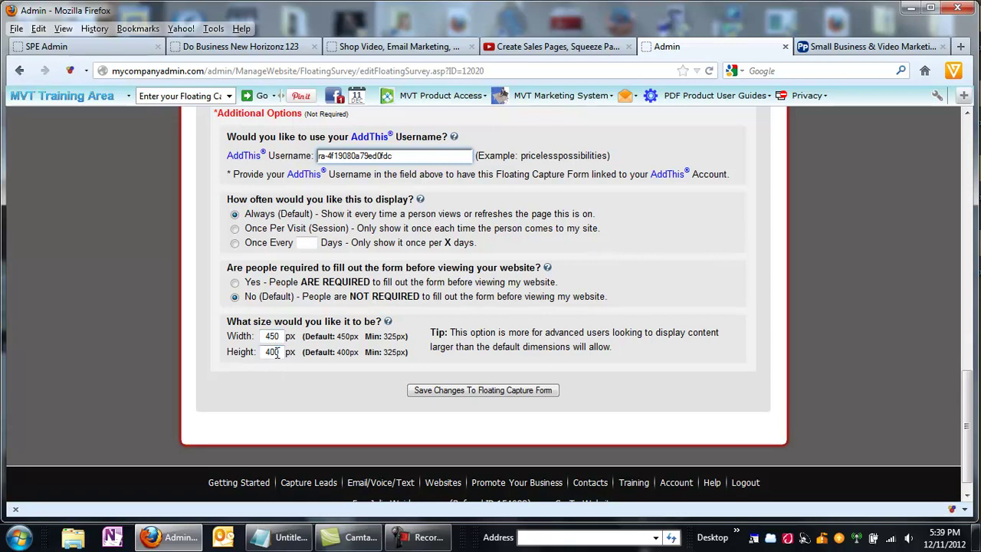
- Change the form height from 400 to 550 px and save the floating capture form
left_click(818, 47)
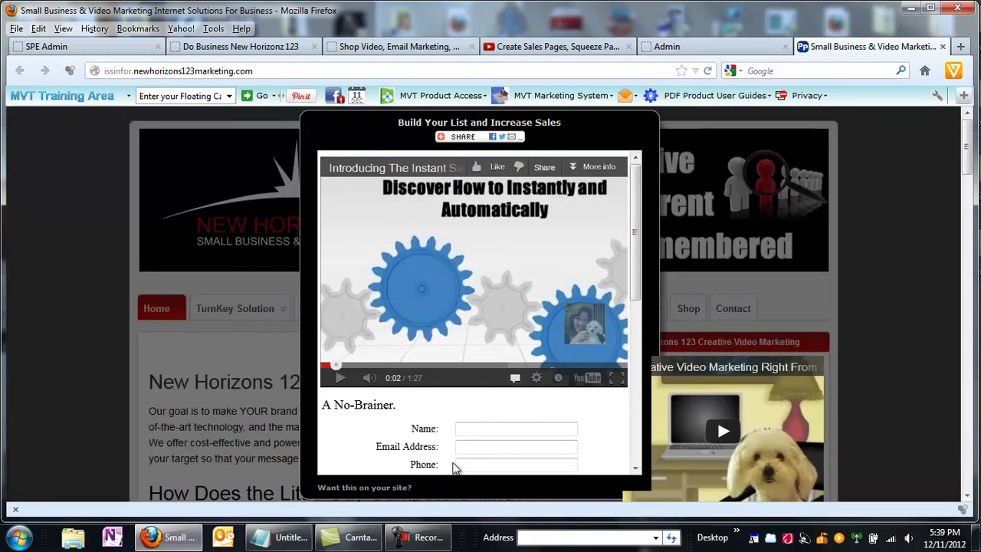
left_click(668, 46)
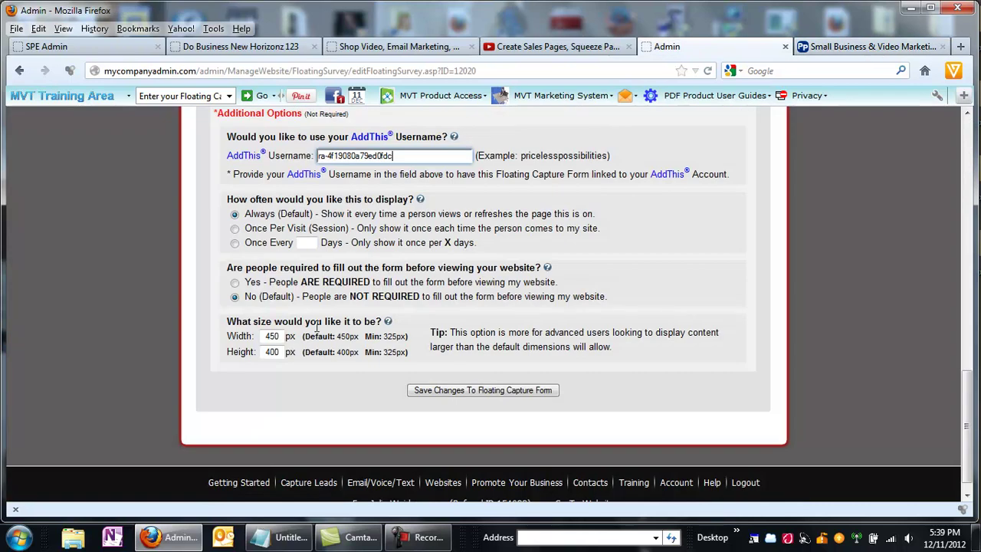
double_click(273, 352)
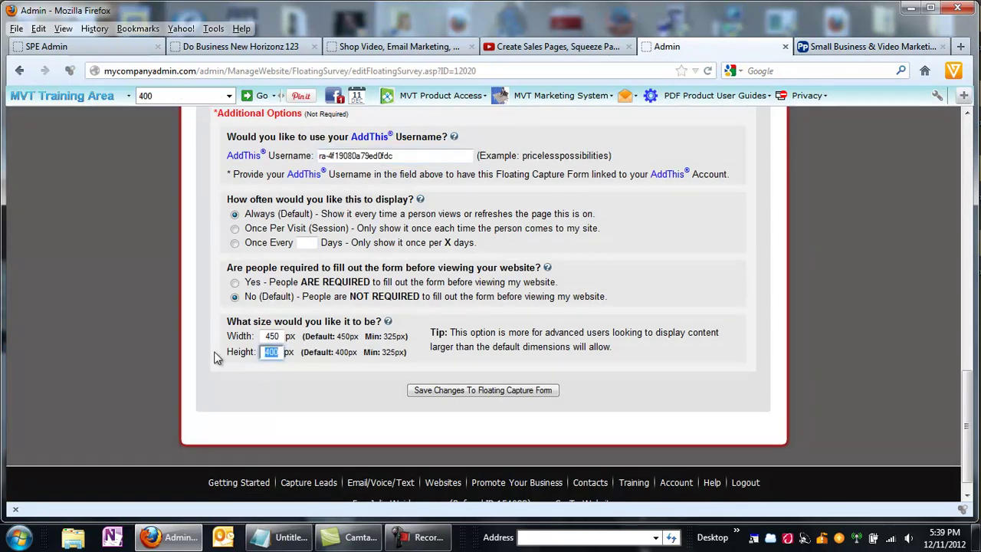
type("550")
key("Down")
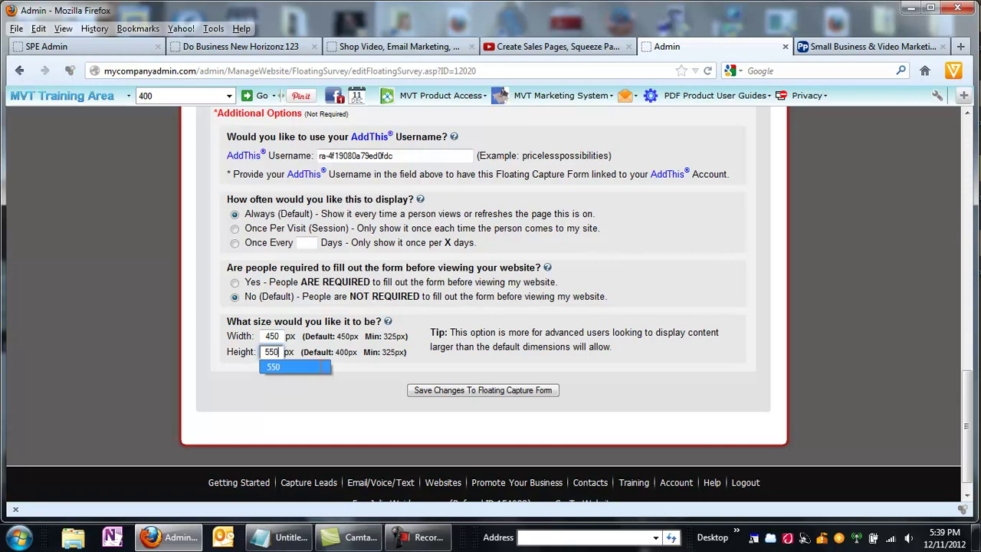
left_click(470, 390)
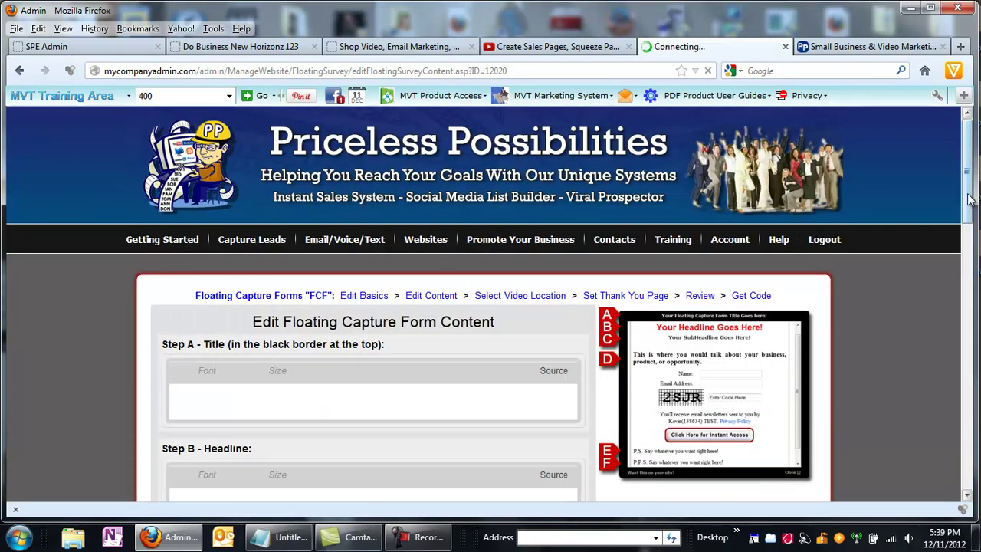
- Expand the SalesPage Engine video's full description on YouTube and open it for editing
scroll(969, 191, "down", 2)
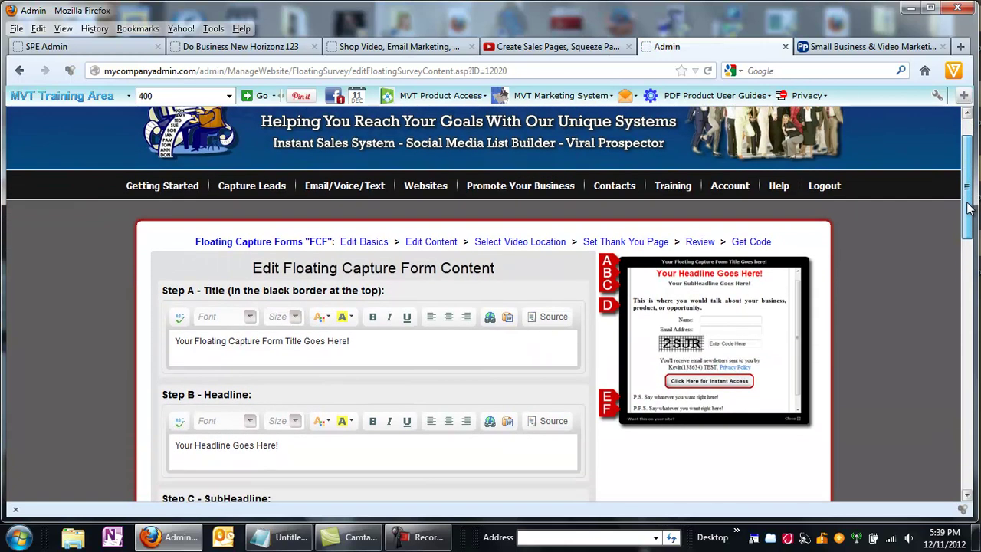
left_click(528, 46)
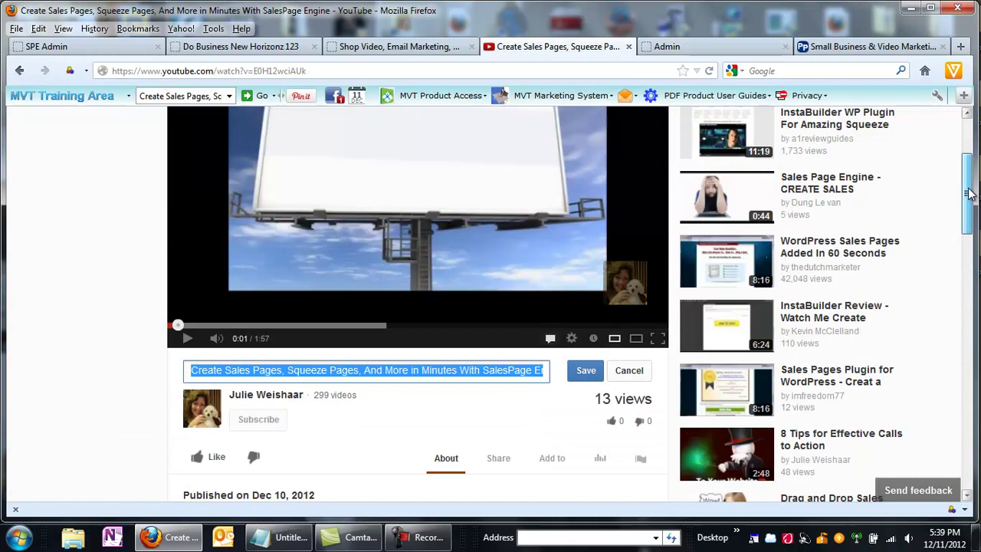
left_click_drag(967, 188, 973, 253)
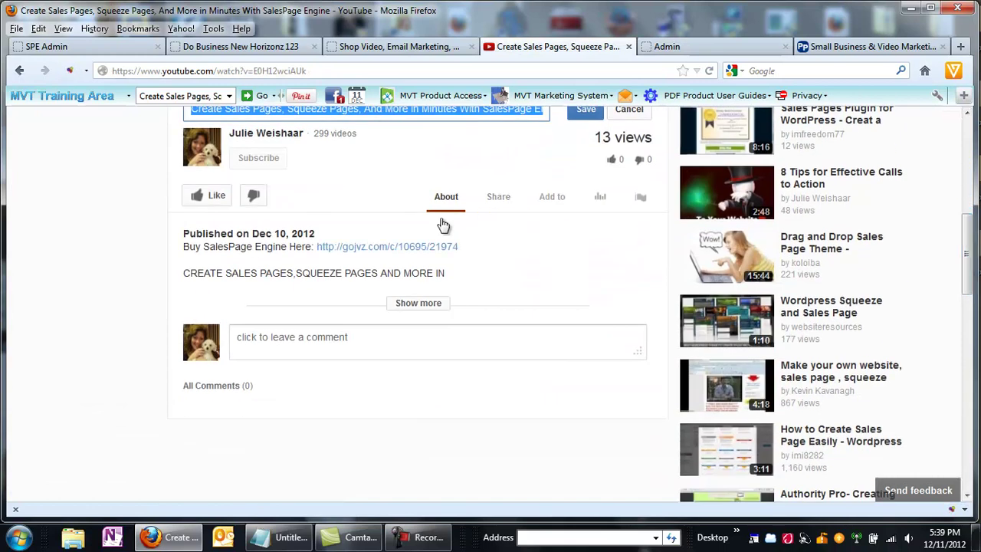
left_click(416, 302)
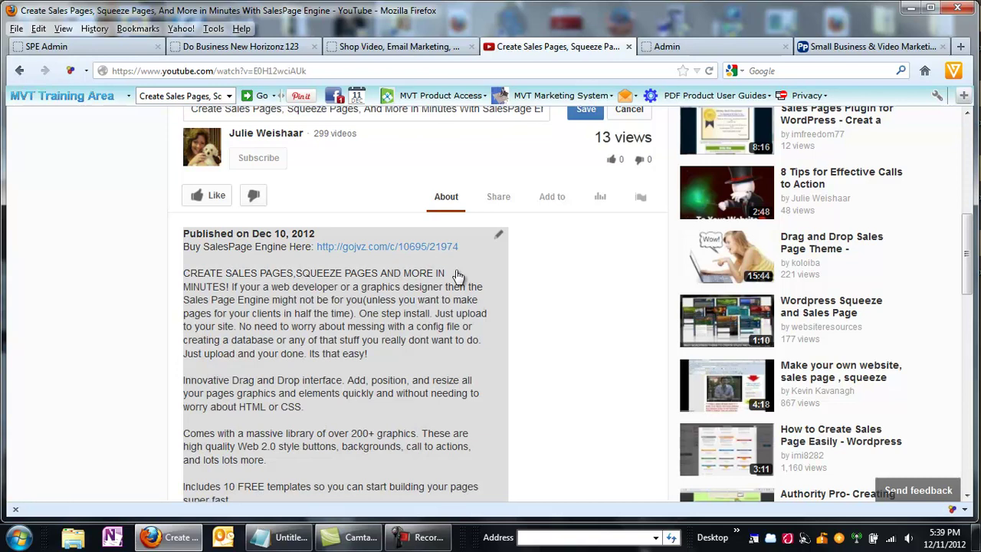
left_click(220, 281)
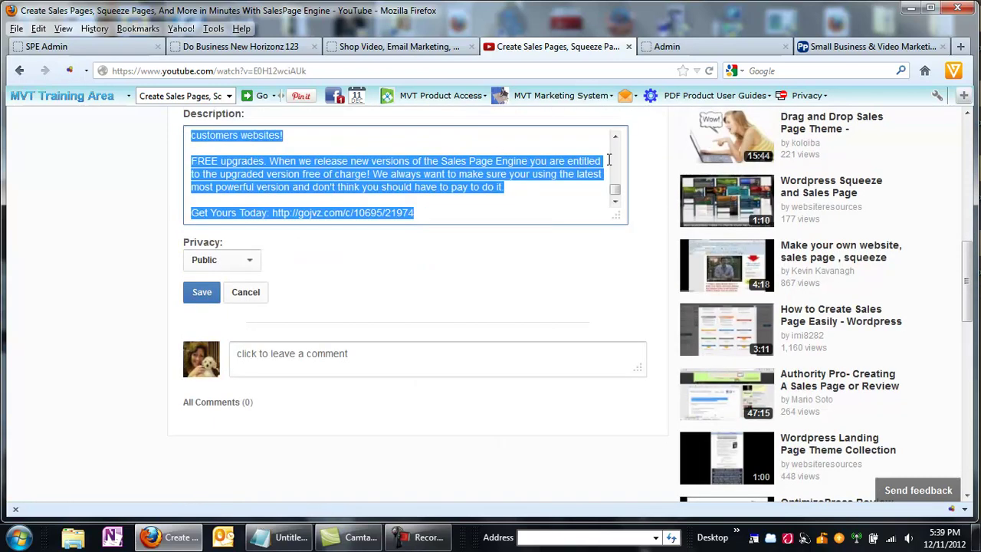
left_click(614, 136)
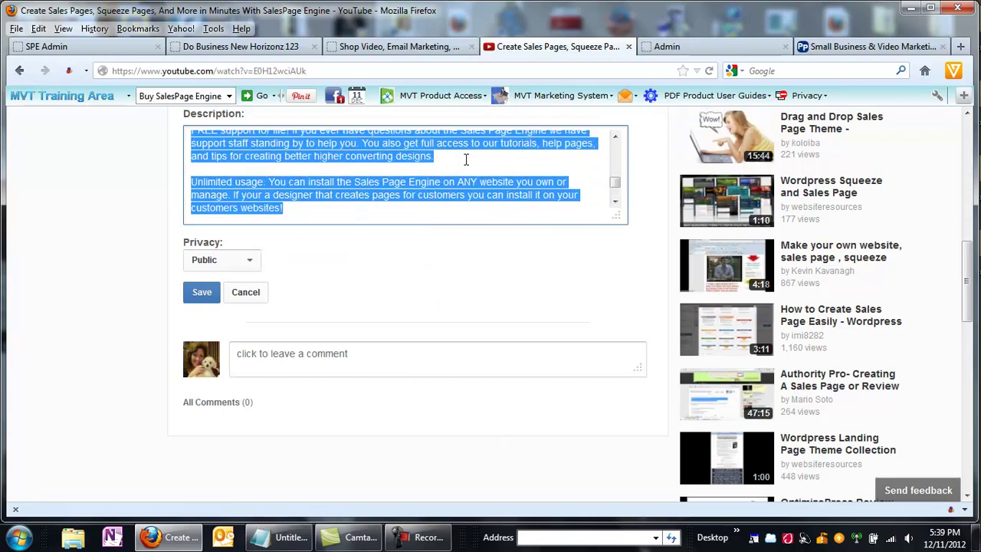
- Retitle the form 'Introducing The SalesPage Generator!' and delete the placeholder headline text
left_click(674, 46)
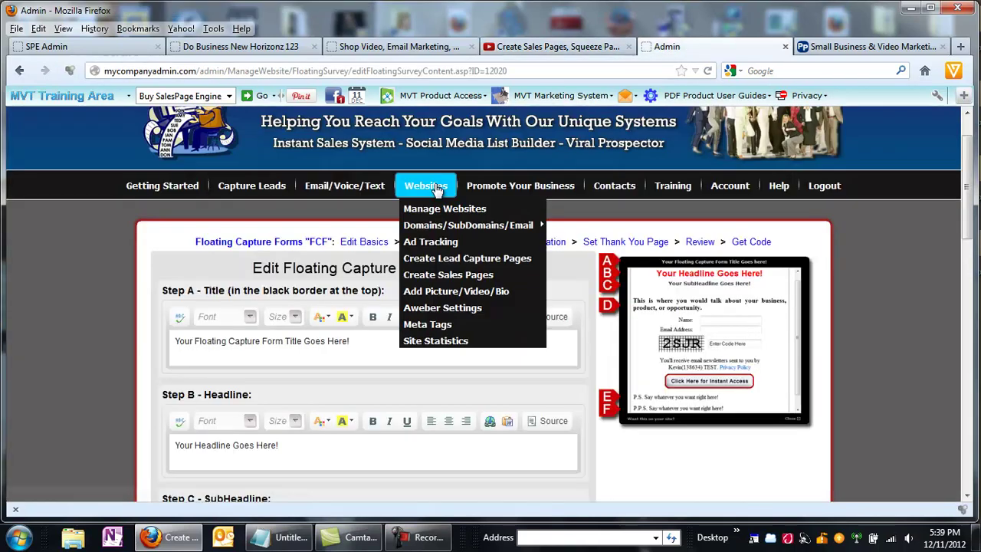
triple_click(362, 337)
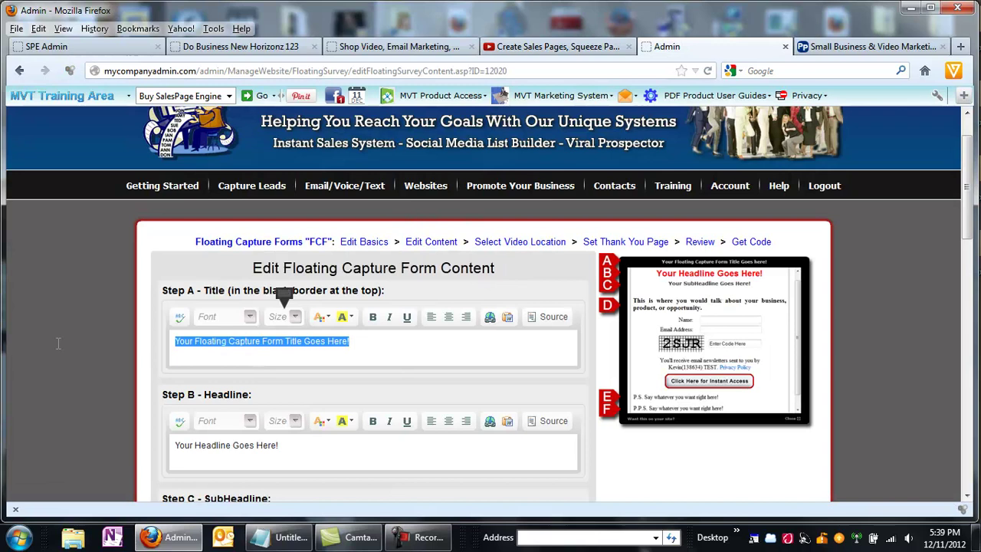
type("Introducing The Sale")
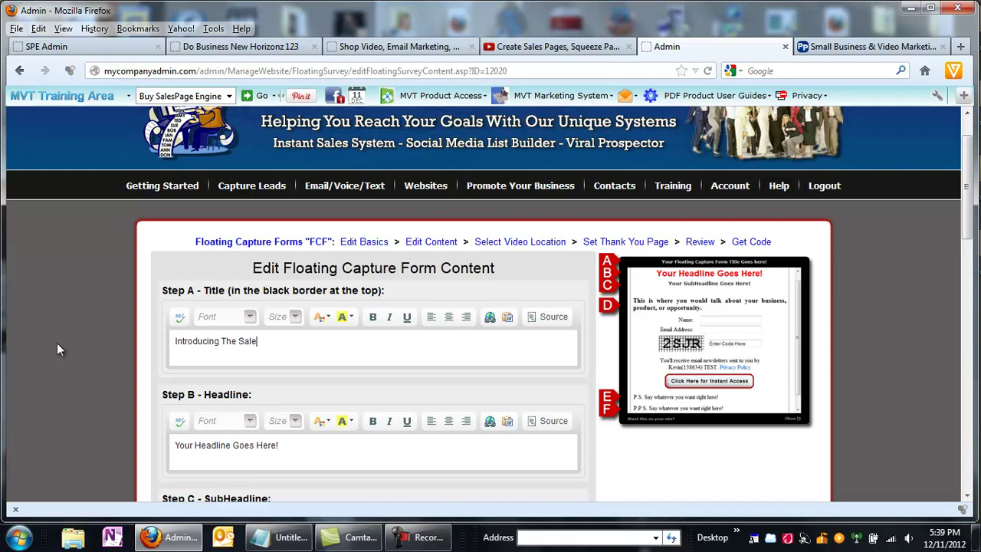
type("sPage Generator!")
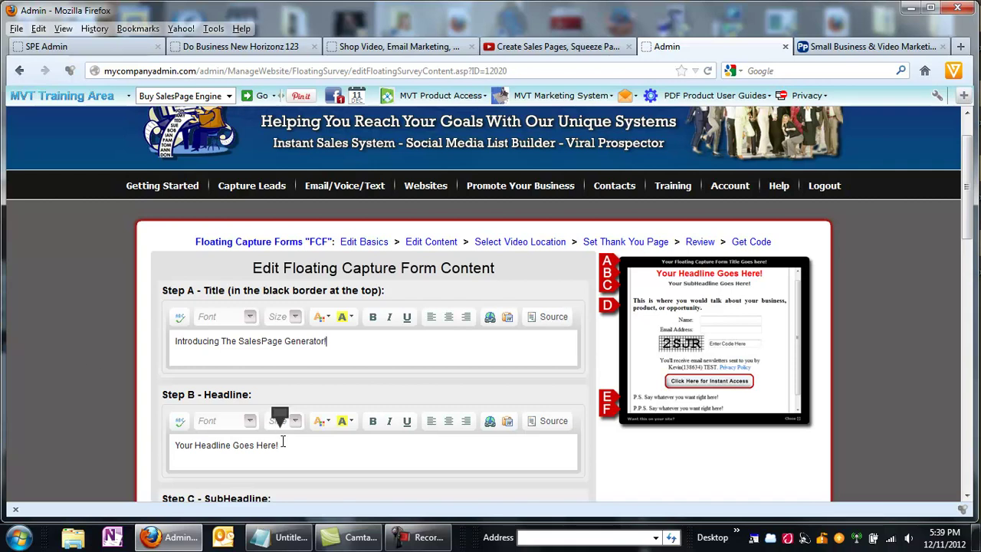
left_click_drag(281, 445, 118, 445)
key("Delete")
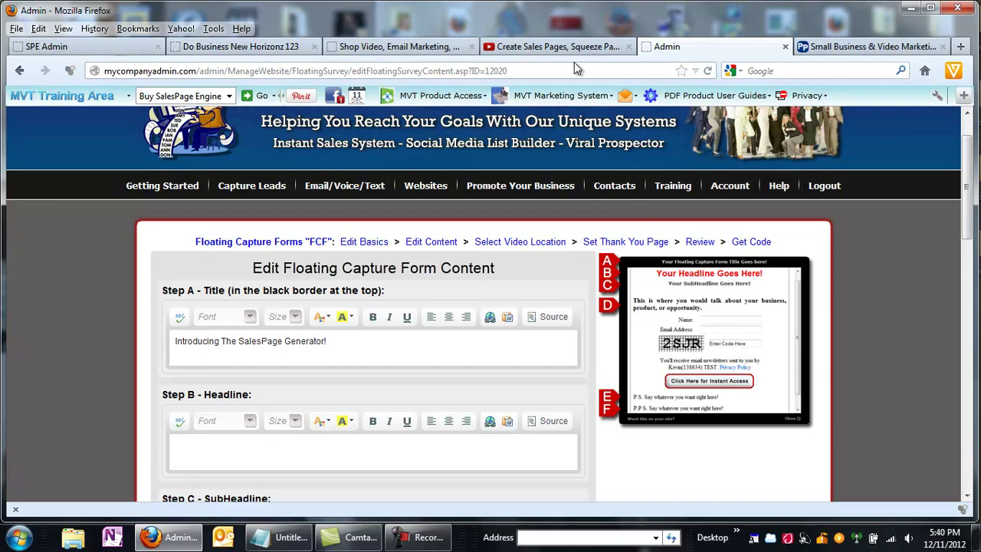
- Check the website popup, then scroll the YouTube description to the 'STOP wasting' graphics-packs paragraph
left_click(557, 46)
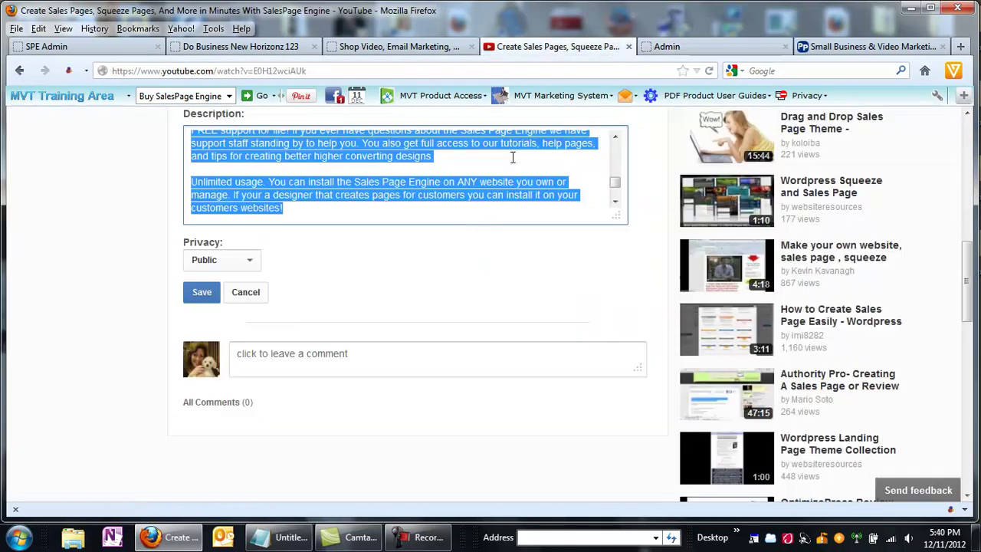
left_click(557, 164)
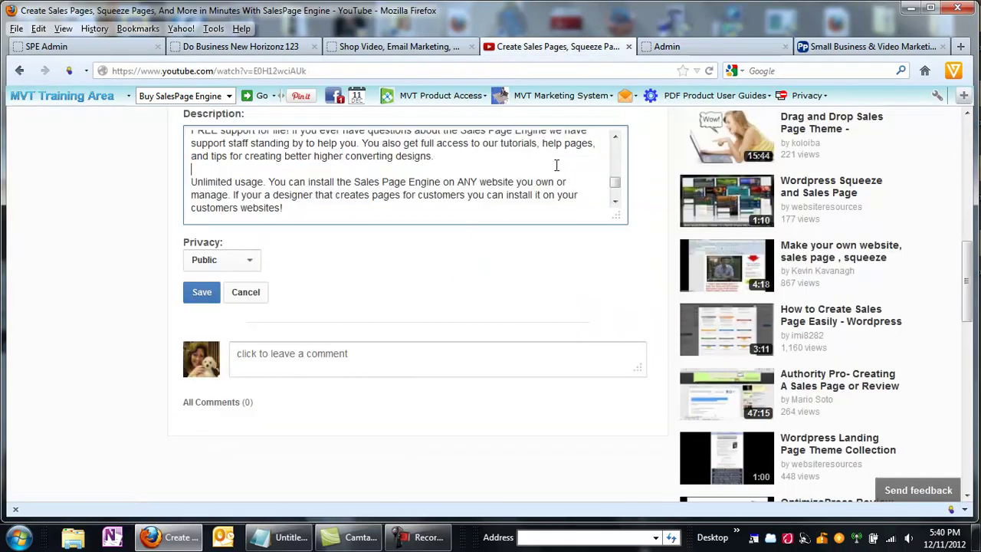
left_click(815, 46)
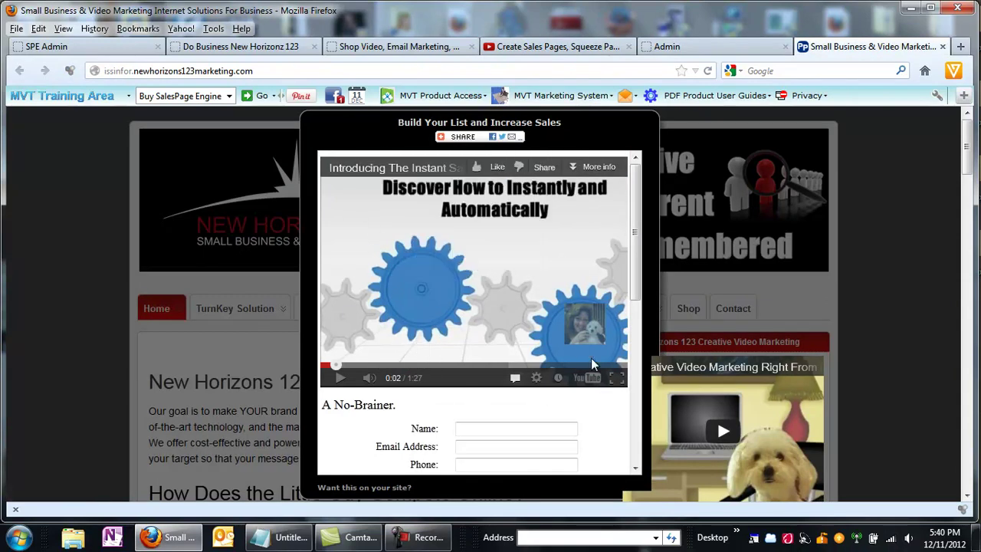
left_click(687, 48)
mouse_move(419, 178)
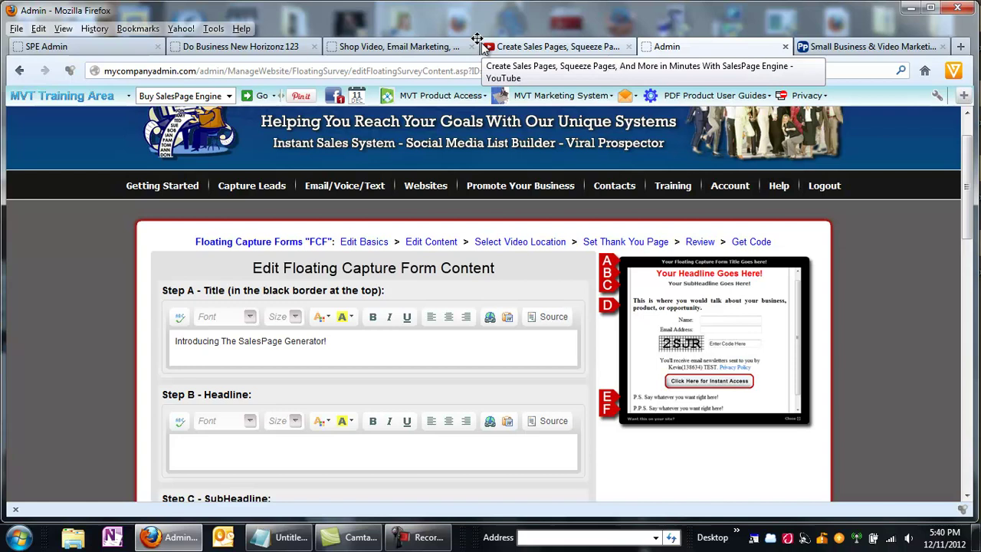
left_click(515, 48)
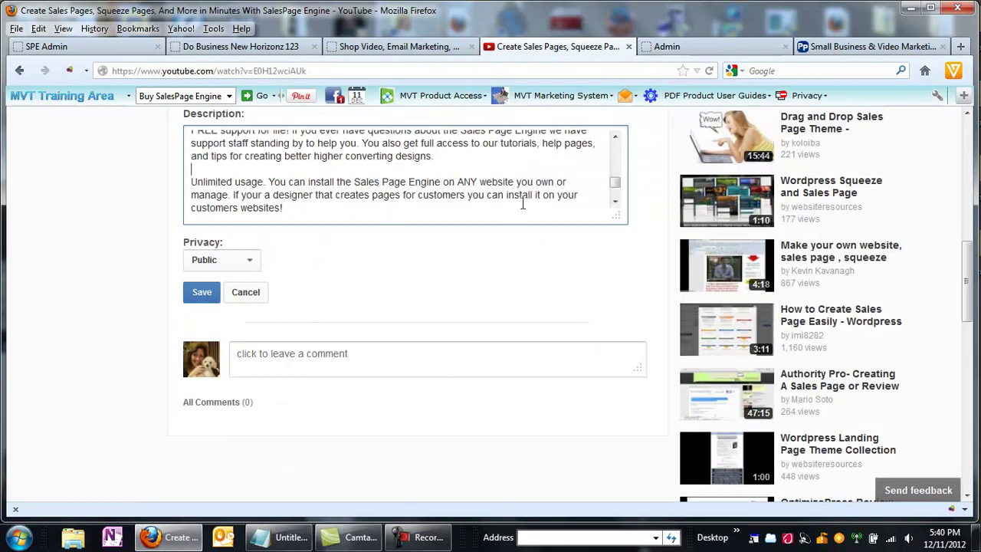
scroll(615, 140, "up", 1)
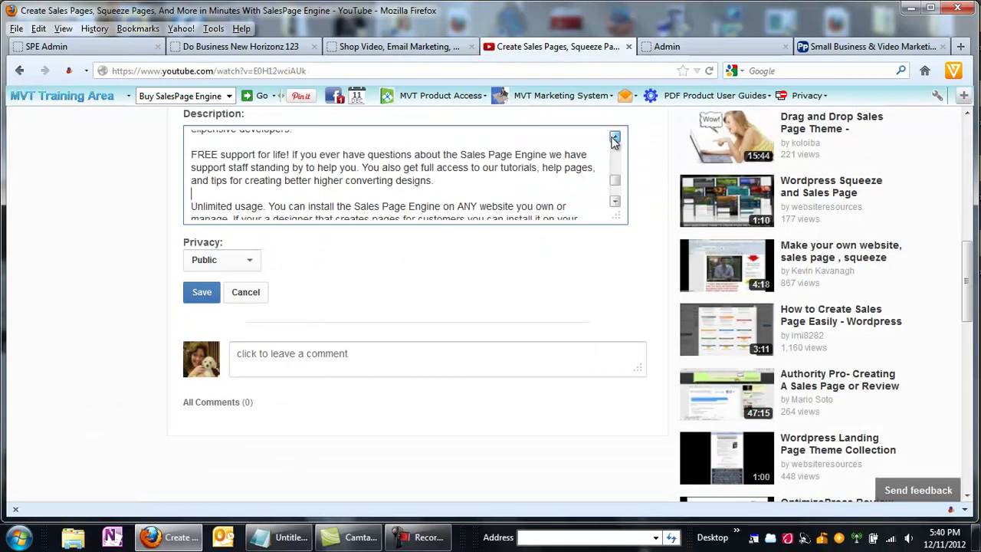
scroll(615, 141, "up", 5)
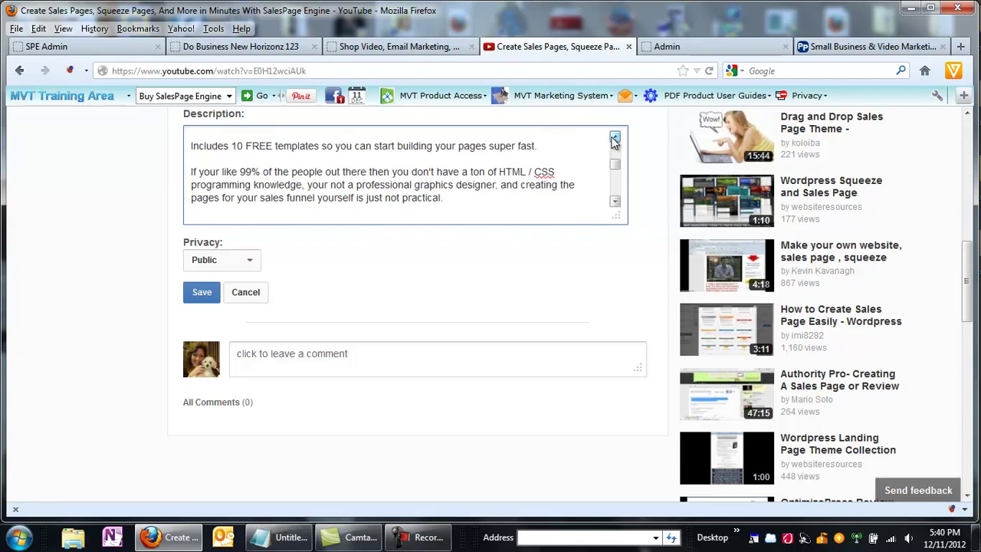
scroll(615, 201, "down", 1)
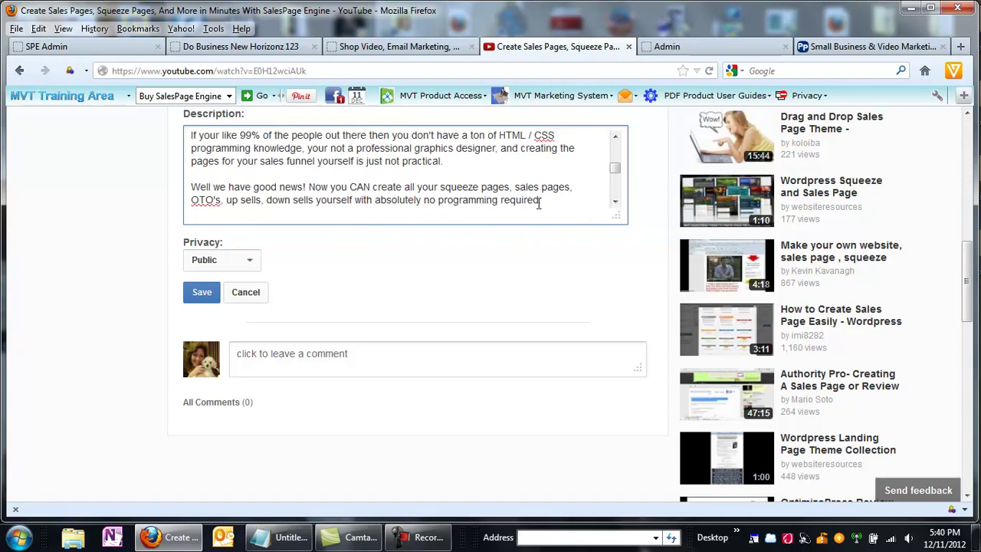
scroll(614, 204, "down", 1)
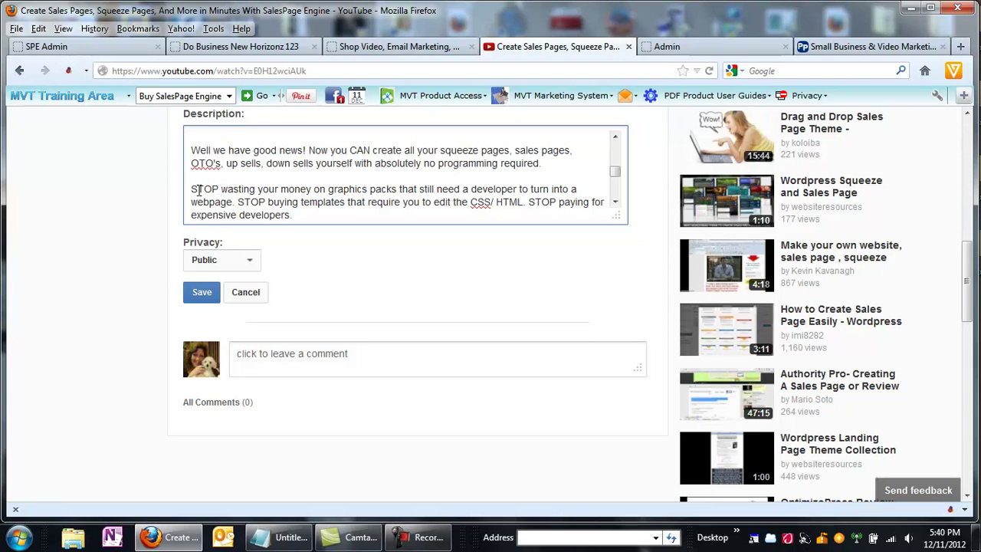
- Copy the 'STOP wasting your money on graphics packs…' description sentence into the form's Step B Headline
left_click_drag(201, 188, 234, 200)
key("ctrl+c")
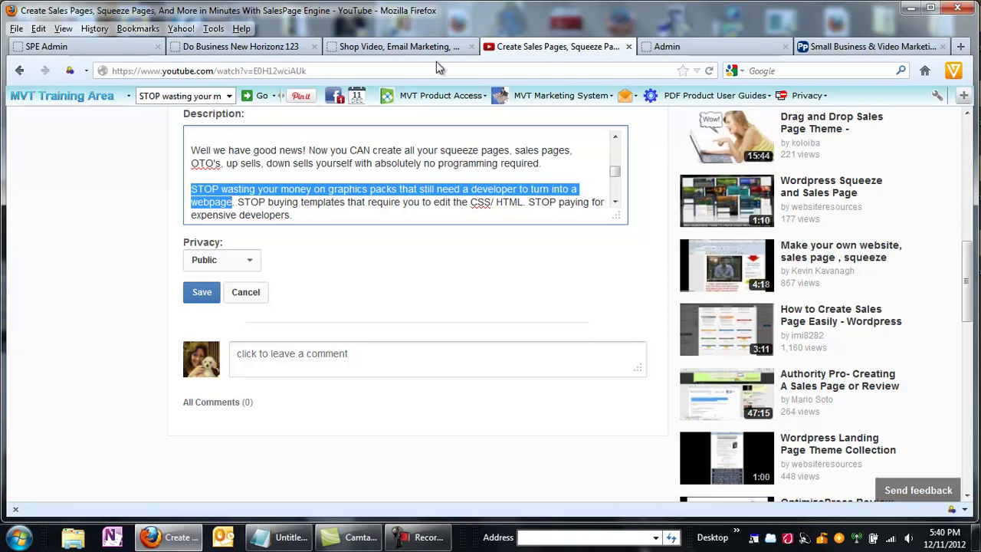
left_click(706, 46)
left_click(198, 439)
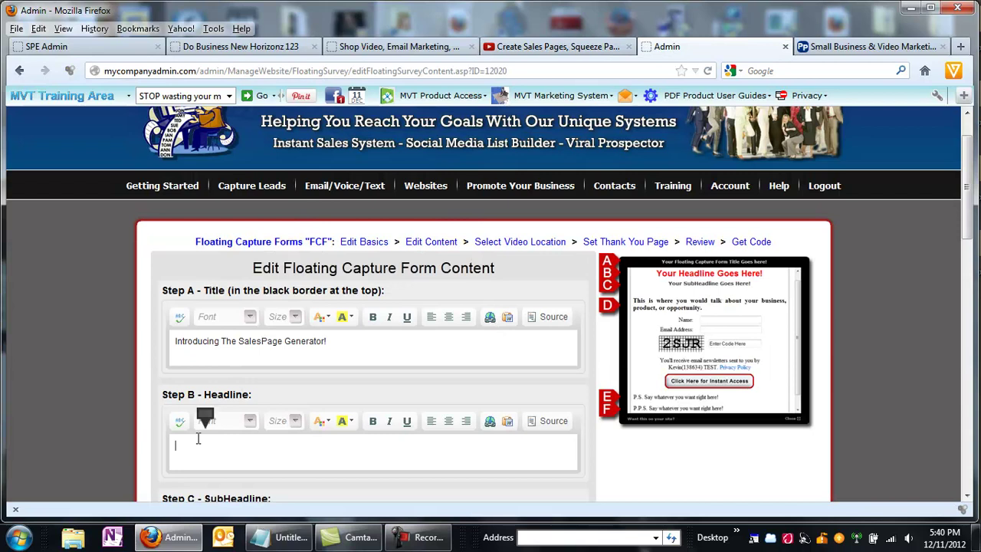
key("ctrl+v")
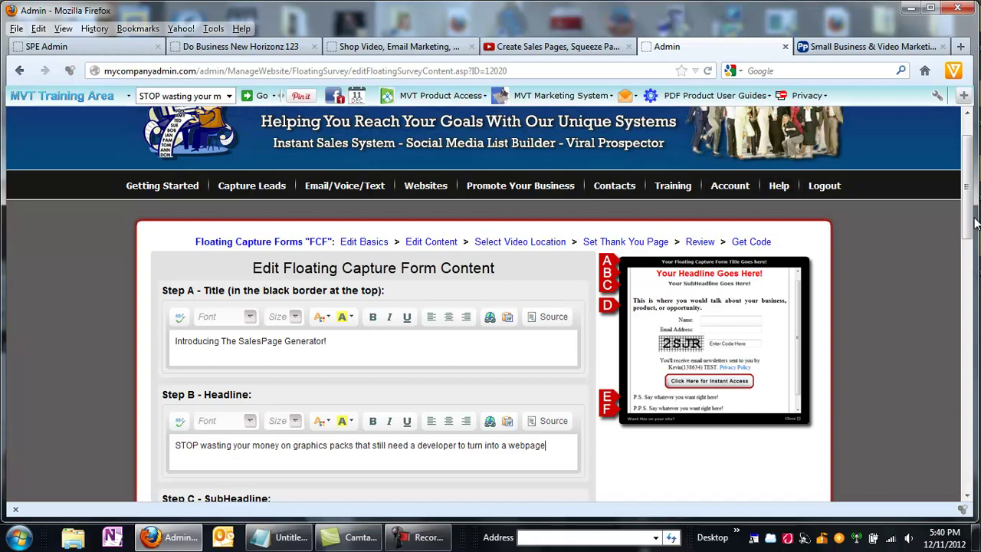
left_click_drag(976, 222, 975, 270)
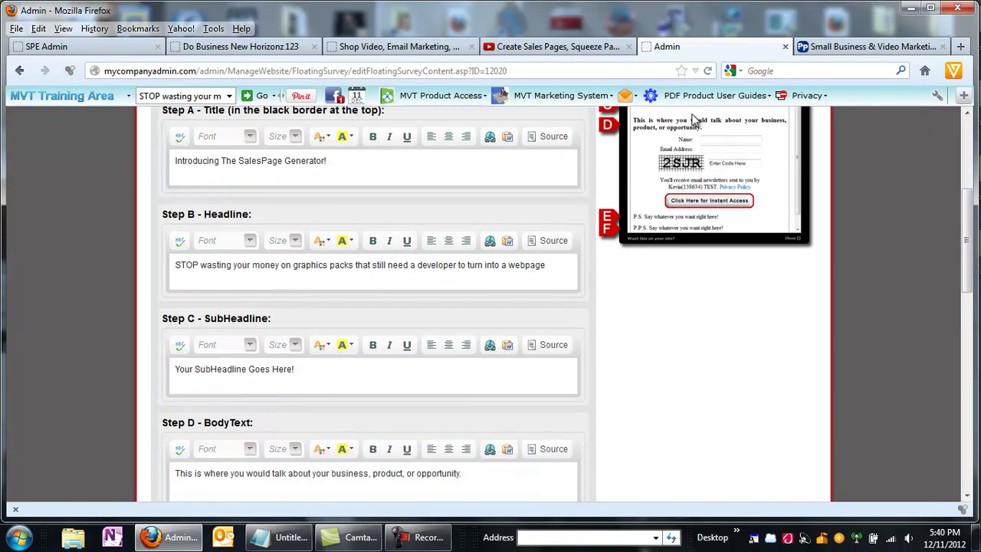
left_click(559, 47)
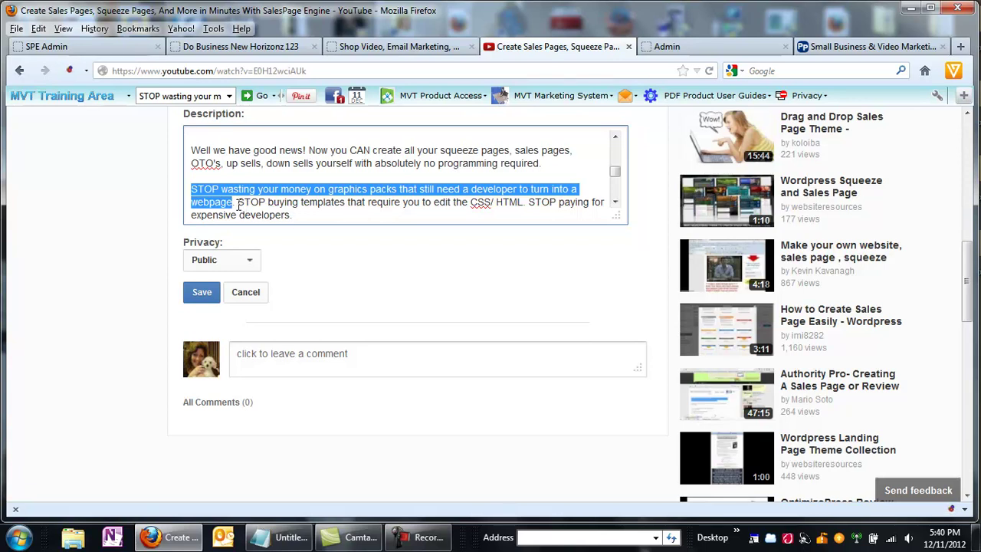
- Replace the placeholder subheadline with the 'STOP buying templates…CSS/HTML.' sentence from the description
left_click_drag(238, 203, 532, 205)
key("ctrl+c")
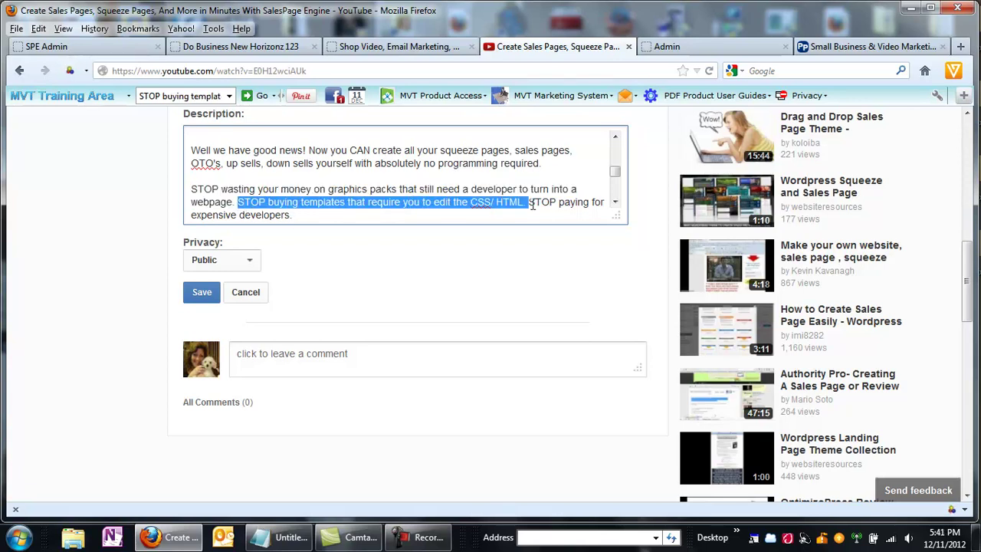
left_click(689, 49)
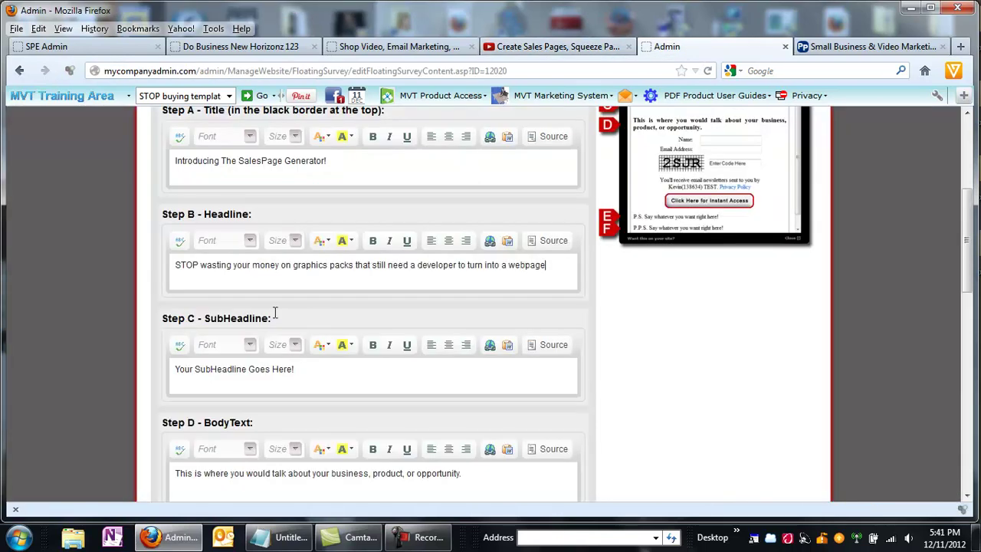
triple_click(307, 367)
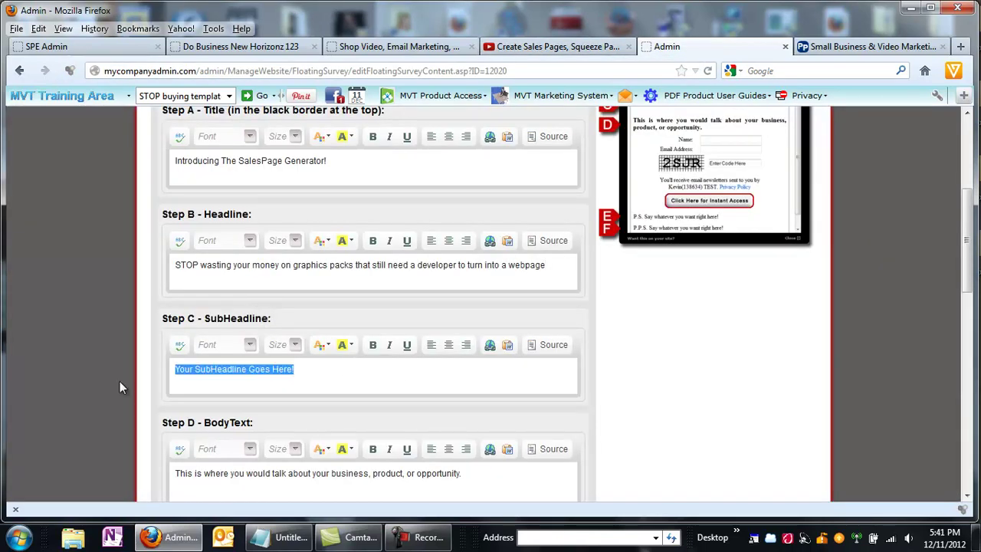
key("ctrl+v")
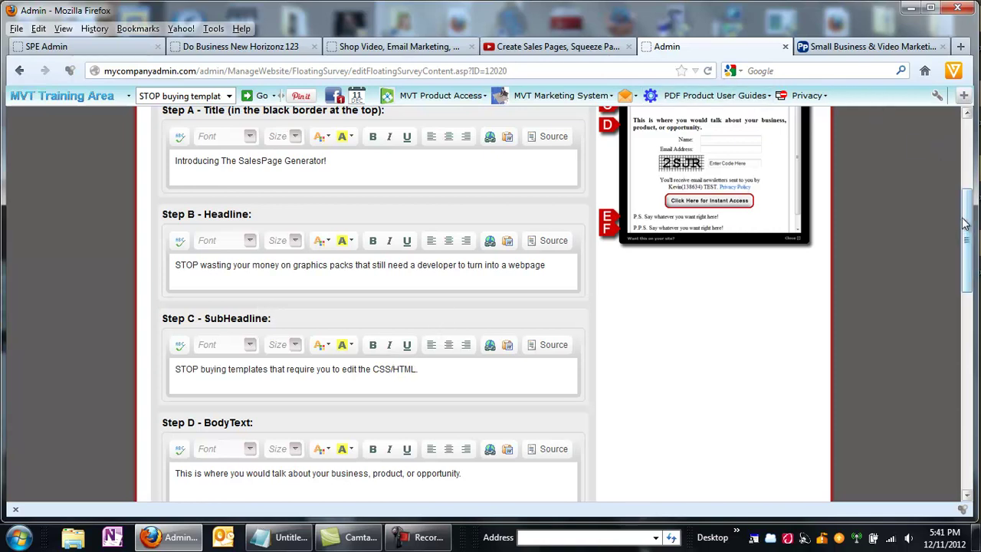
scroll(966, 230, "down", 1)
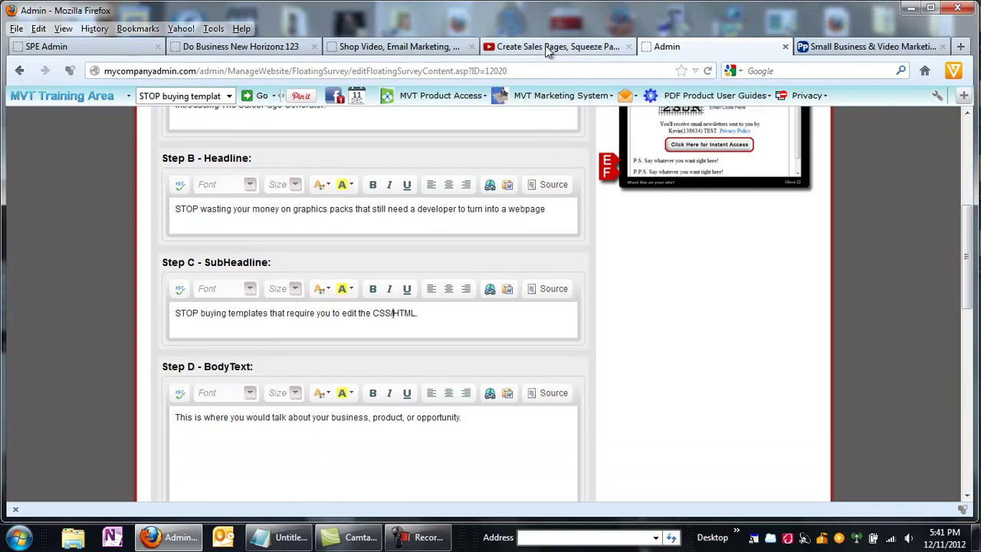
- Replace the placeholder body text with 'STOP paying for expensive developers.' from the description
left_click(545, 45)
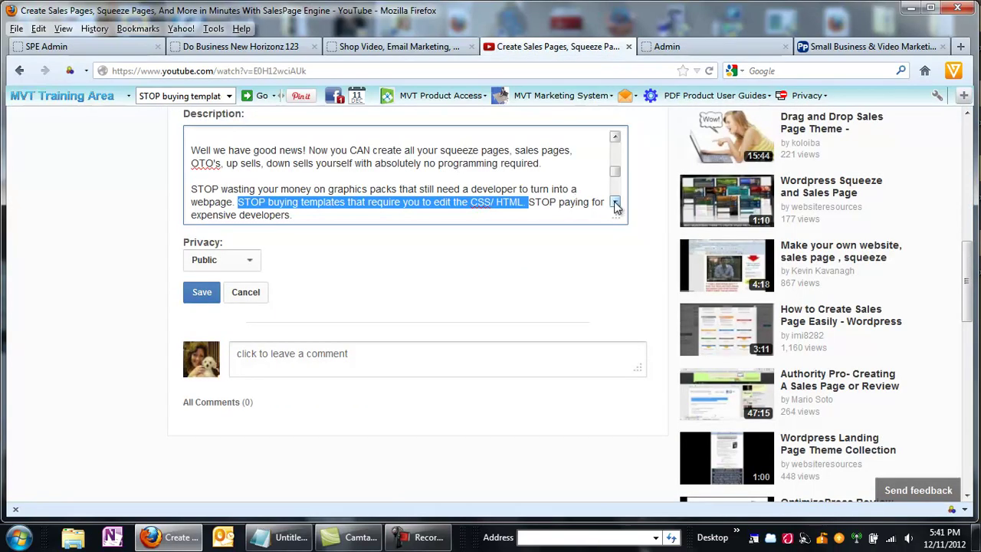
scroll(616, 202, "down", 1)
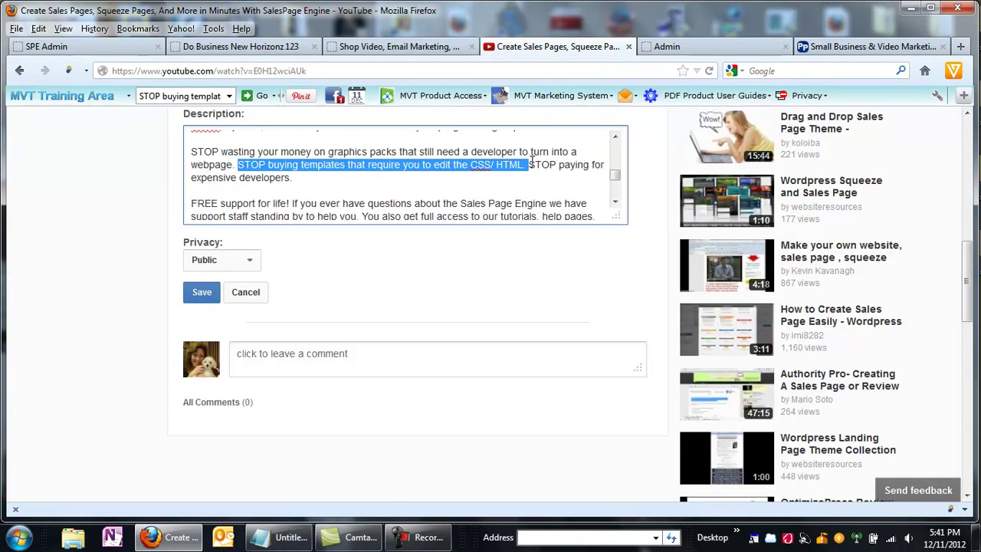
left_click(530, 164)
left_click_drag(531, 164, 530, 177)
key("ctrl+c")
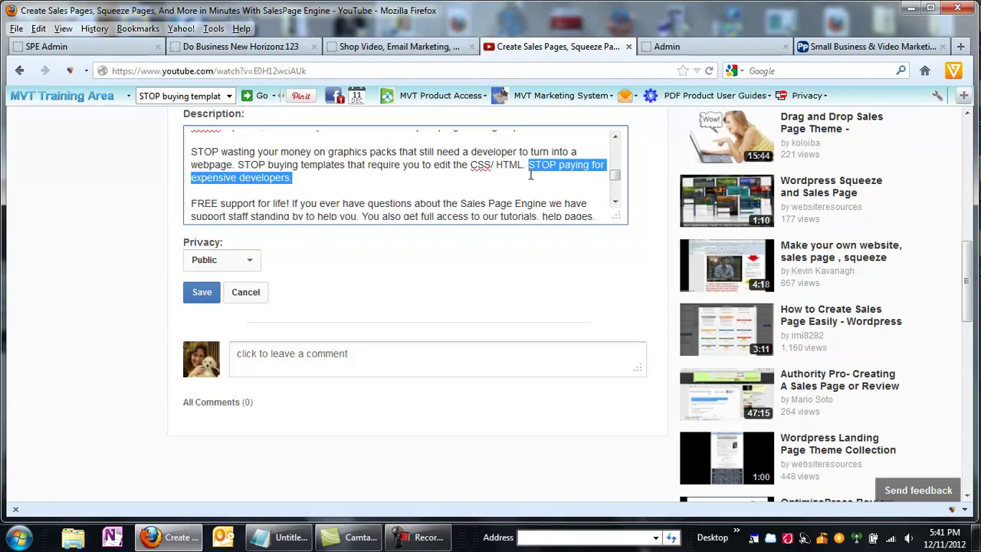
left_click(678, 47)
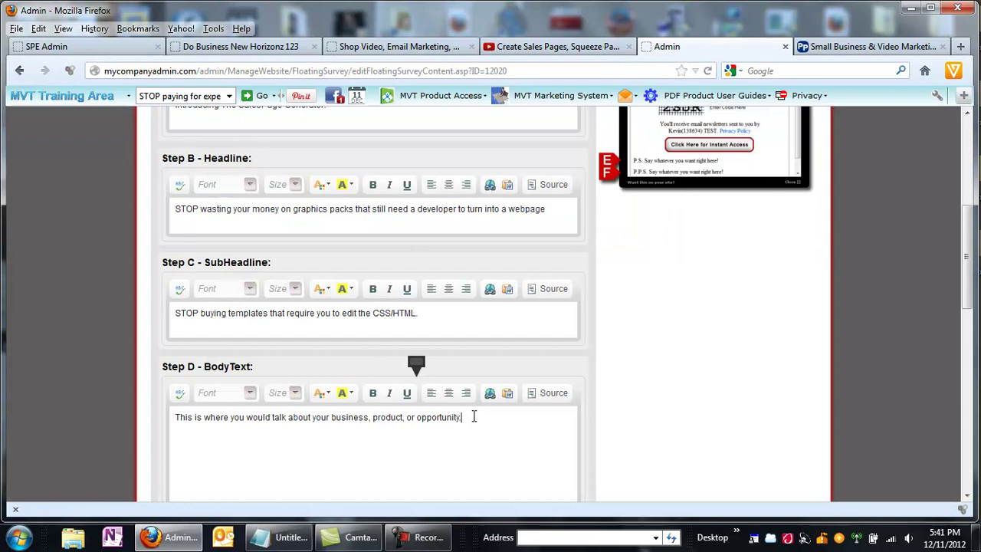
left_click_drag(463, 417, 158, 425)
key("ctrl+v")
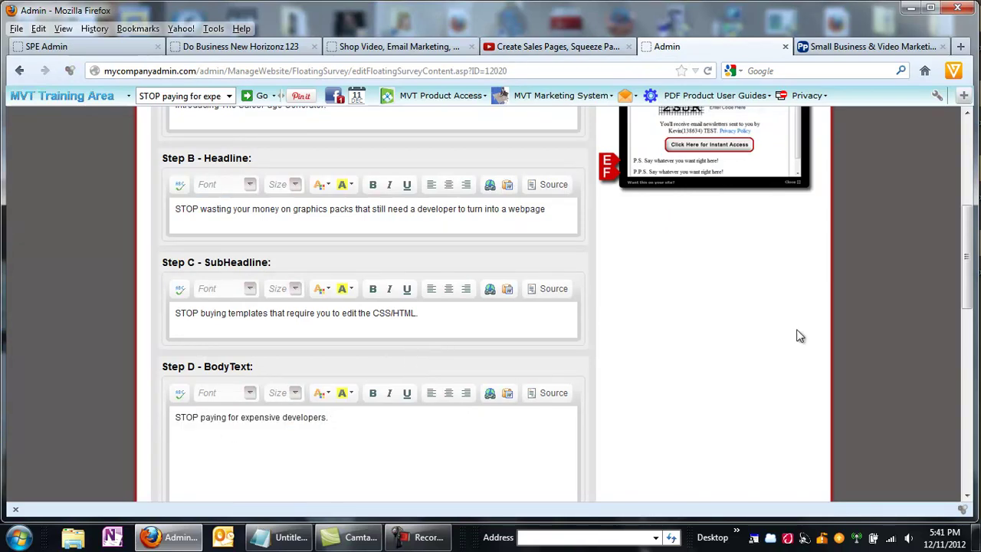
left_click_drag(967, 285, 971, 361)
- Paste 'CREATE SALES PAGES,SQUEEZE PAGES AND MORE IN MINUTES!' from the description into the form's P.S
left_click(537, 49)
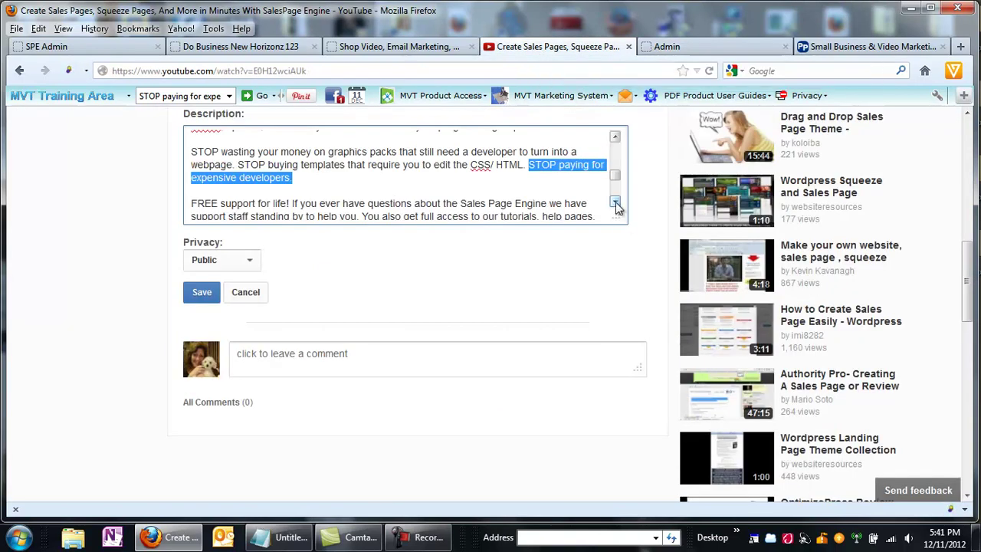
scroll(617, 206, "down", 1)
scroll(617, 205, "down", 1)
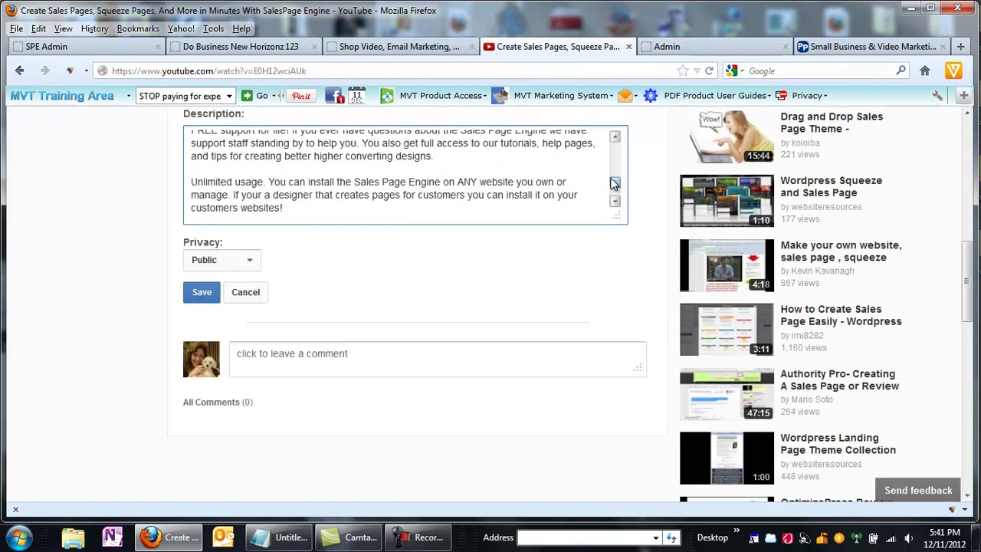
left_click_drag(615, 184, 613, 143)
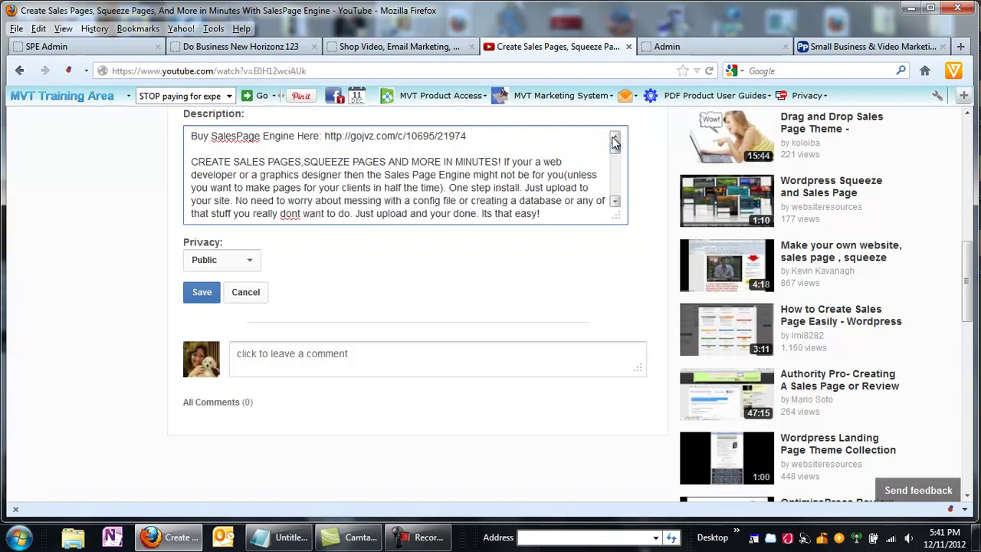
left_click_drag(191, 162, 508, 161)
key("ctrl+c")
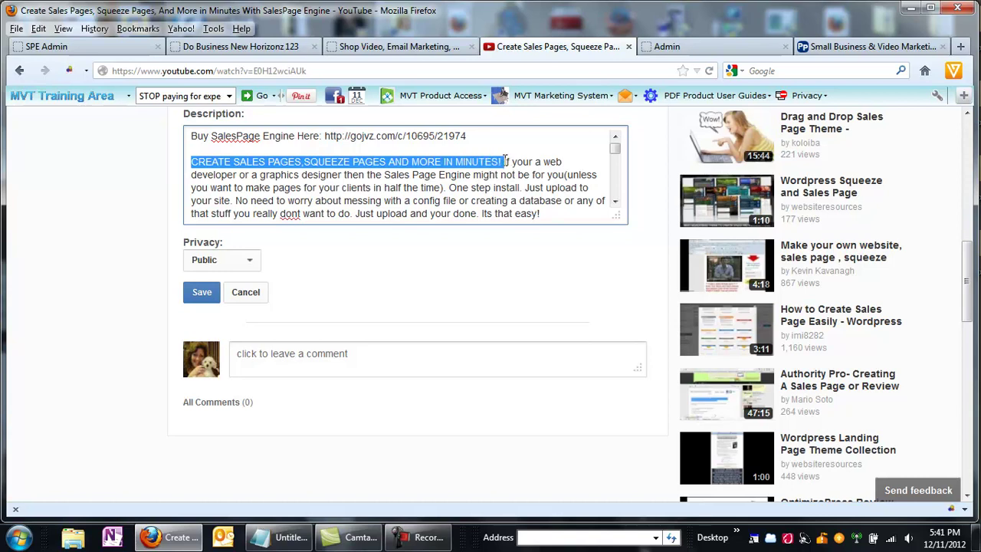
left_click(679, 49)
left_click_drag(371, 360, 116, 357)
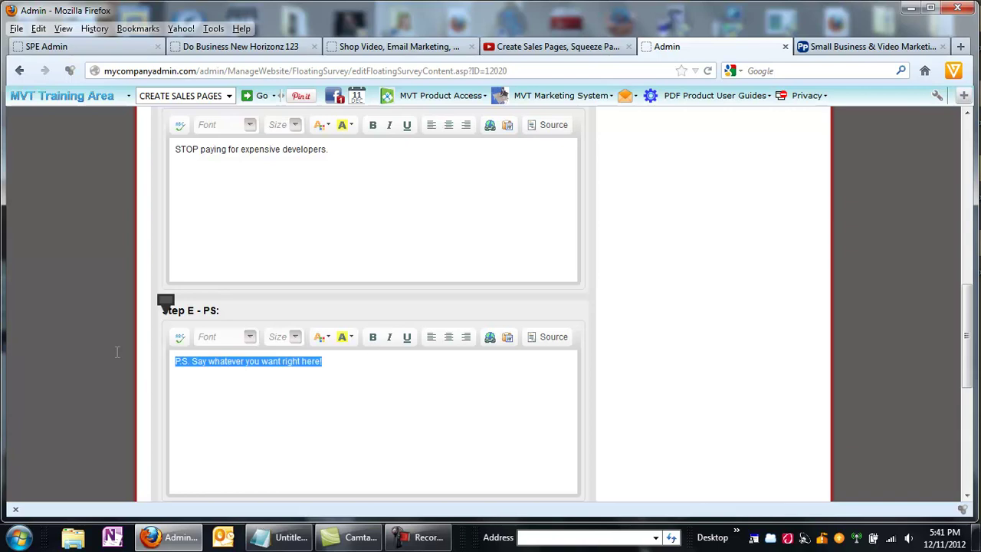
key("ctrl+v")
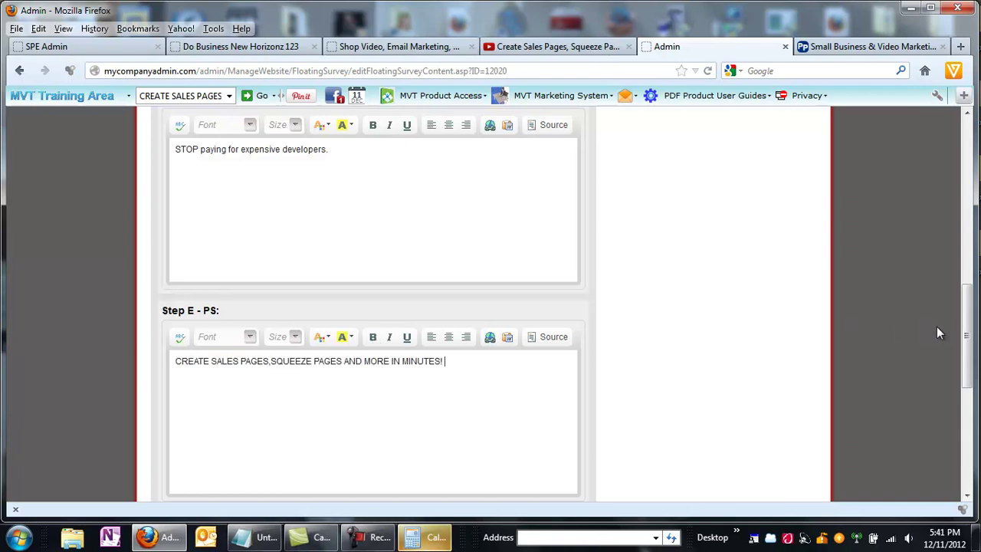
- Delete the placeholder P.P.S. text
left_click_drag(966, 341, 975, 375)
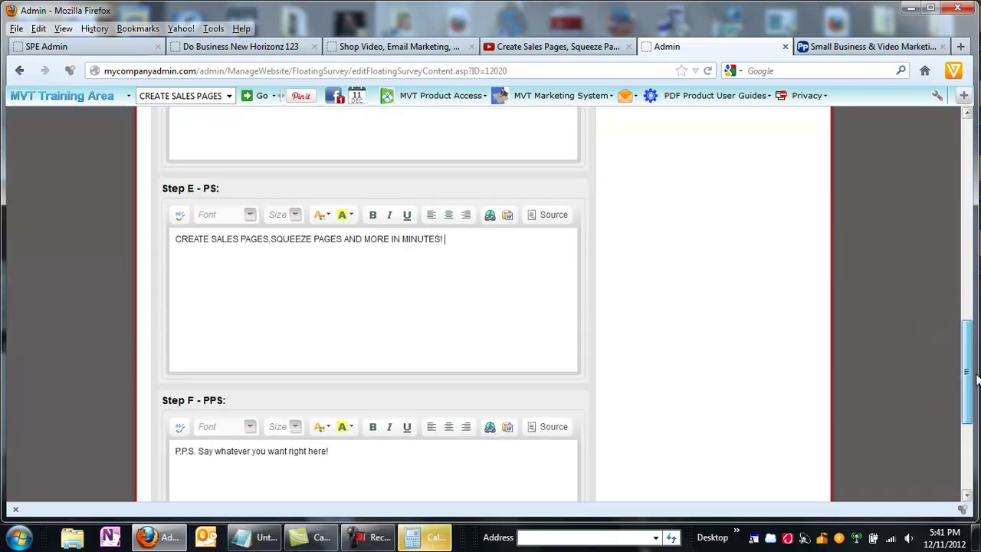
scroll(565, 416, "down", 2)
left_click_drag(367, 369, 138, 356)
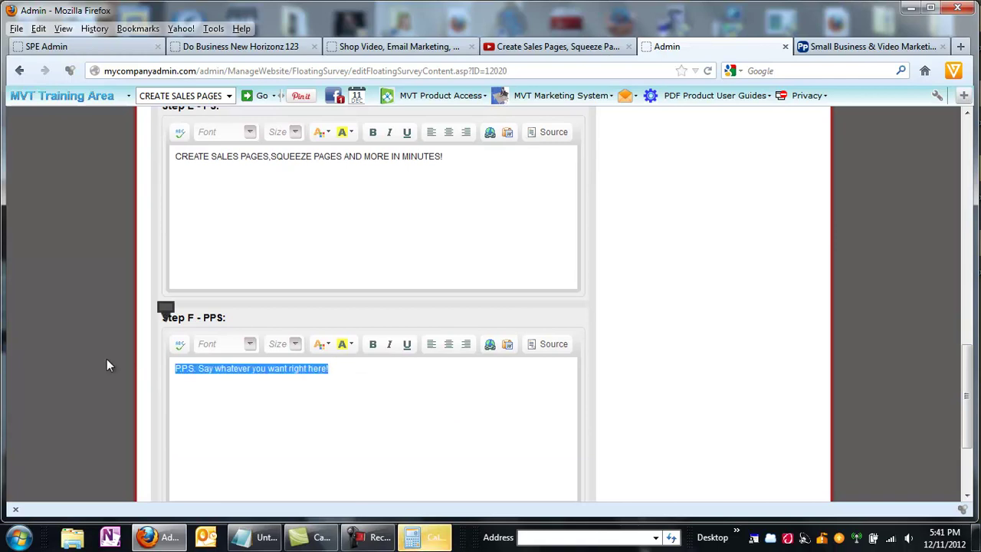
key("Delete")
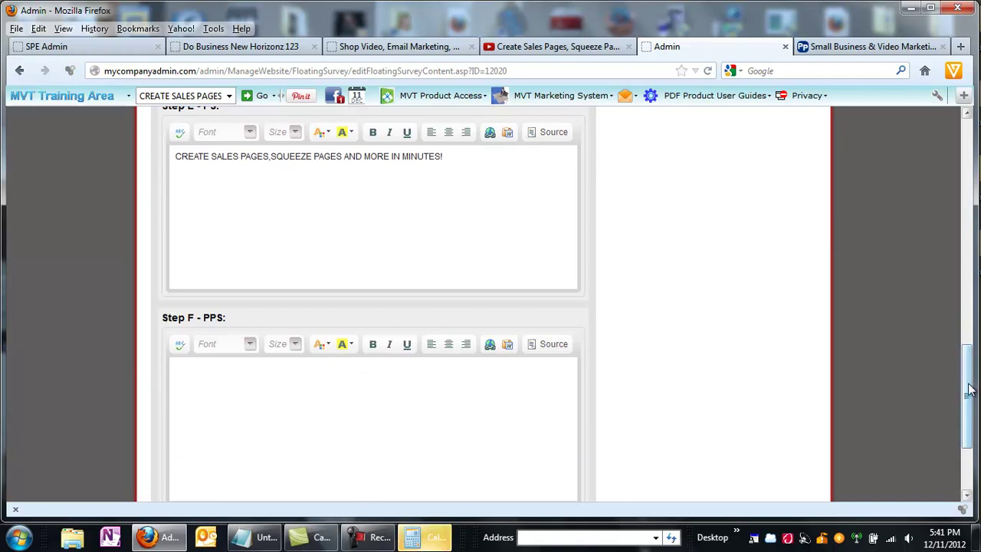
scroll(954, 374, "down", 3)
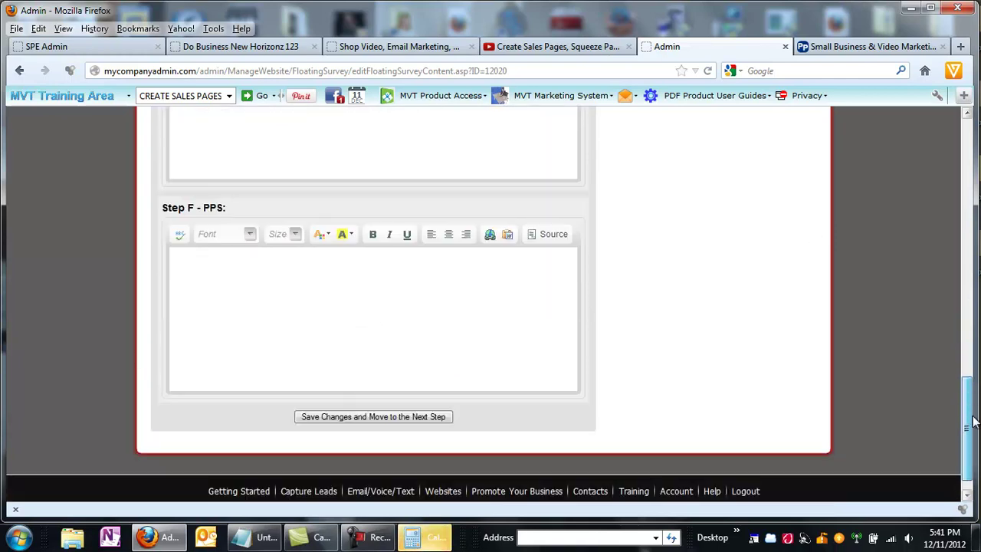
- Save the form content, close the Calculator, and choose 'Video From Another Website' as the source
left_click(439, 419)
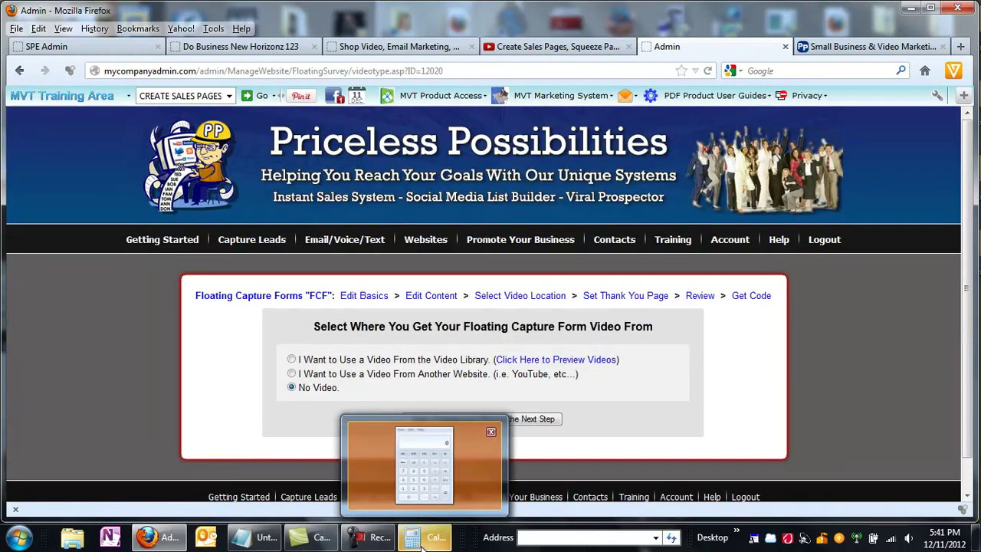
right_click(420, 546)
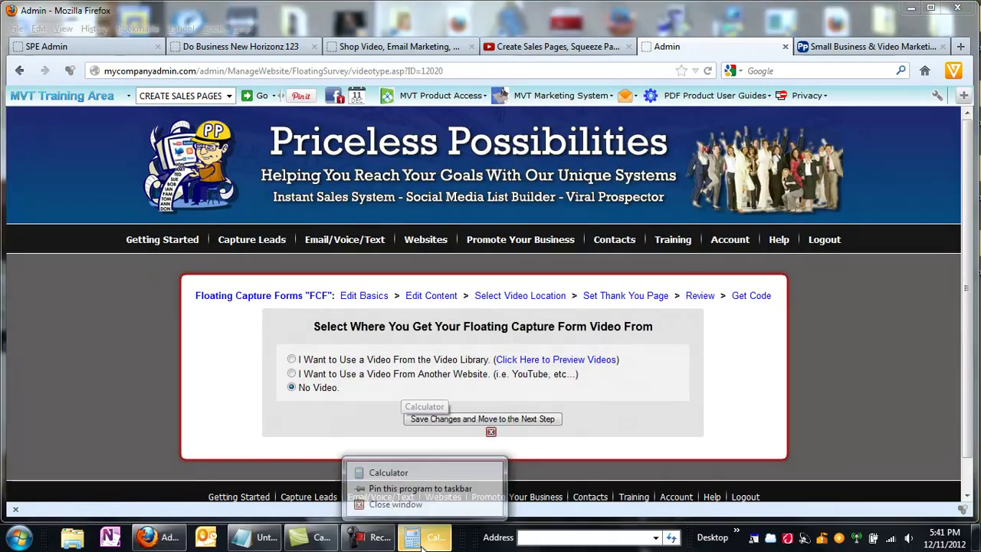
left_click(404, 499)
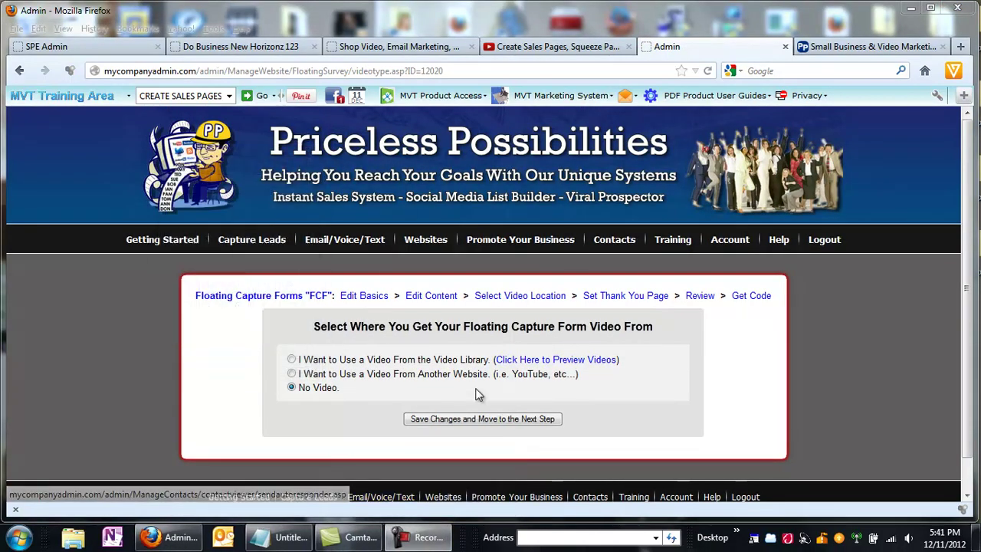
left_click(291, 374)
left_click(427, 420)
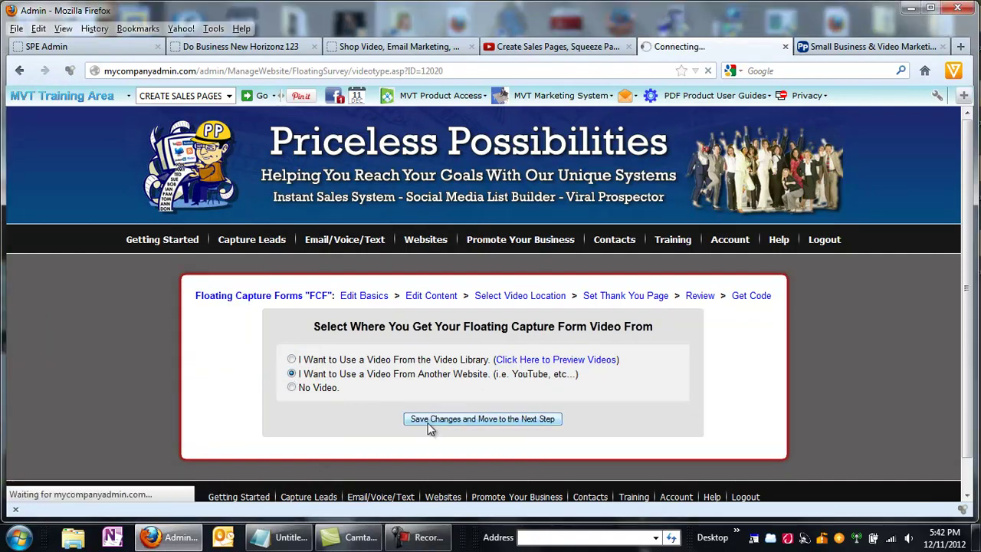
- Bring up the YouTube video's embed code from its Share options
left_click(535, 47)
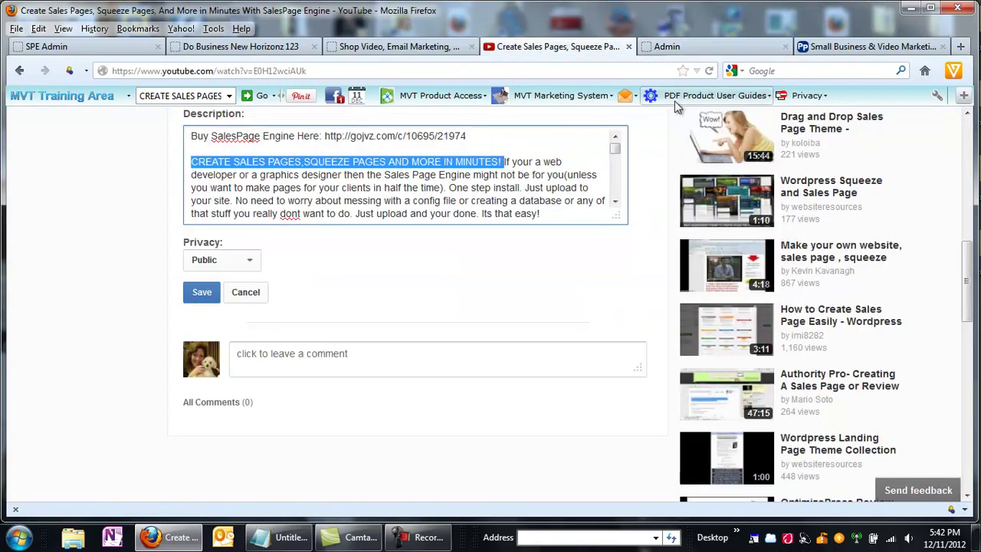
left_click_drag(967, 280, 967, 234)
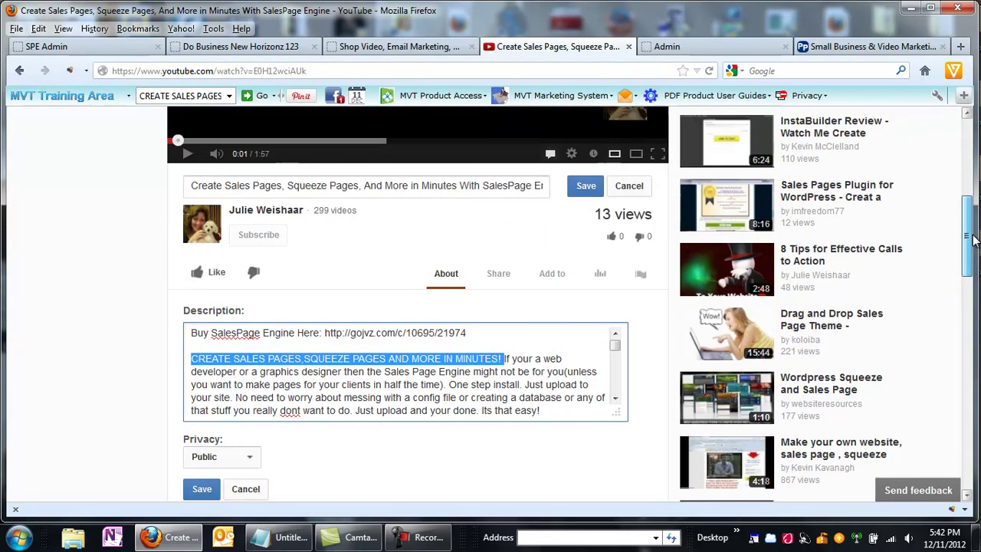
left_click(497, 282)
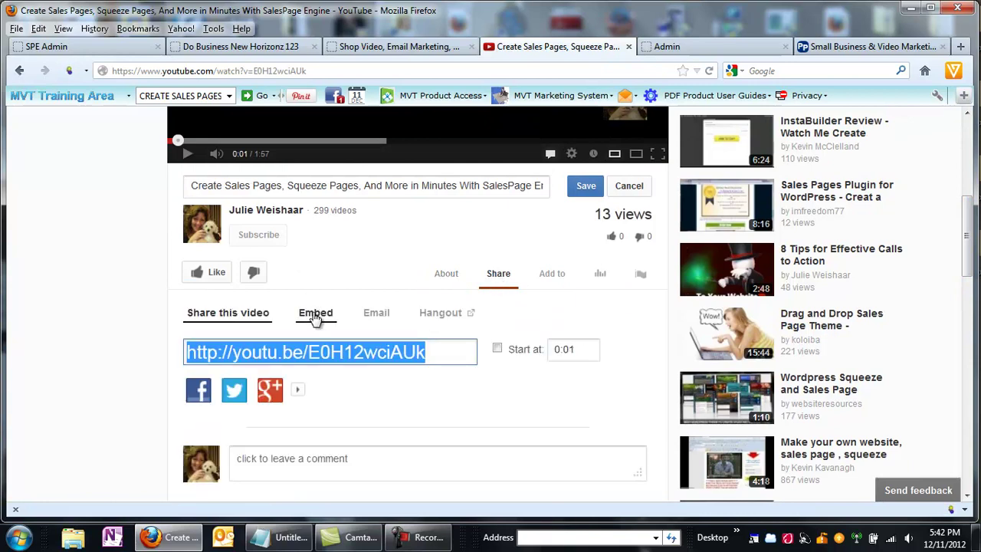
left_click(314, 316)
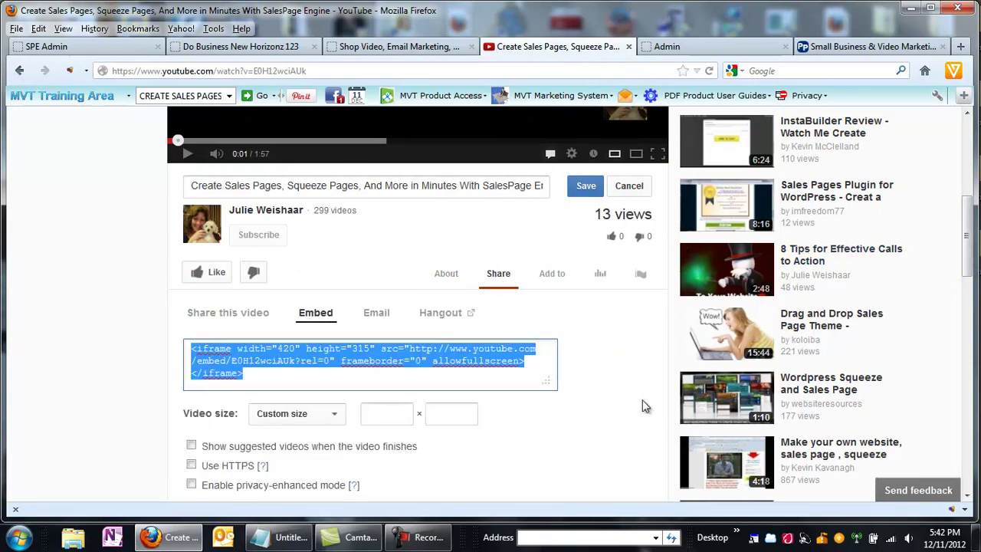
- Paste the embed code into the form, tick Start My Video Automatically, and save
left_click(657, 48)
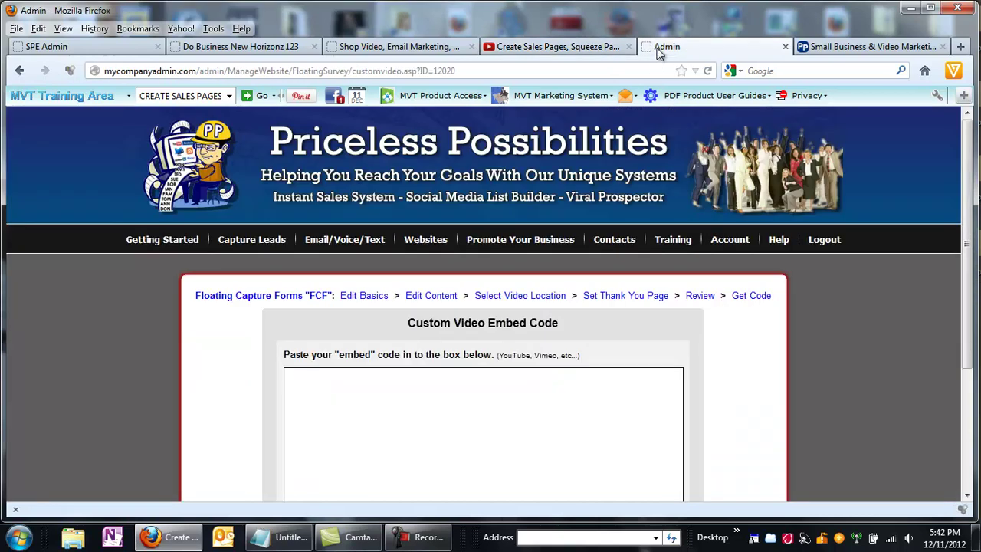
left_click(299, 374)
type("<iframe width=\"420\" height=\"315\" src=\"http://www.youtube.com/embed/E0H12wciAUk?rel=0\" frameborder=\"0\" allowfullscreen></iframe>")
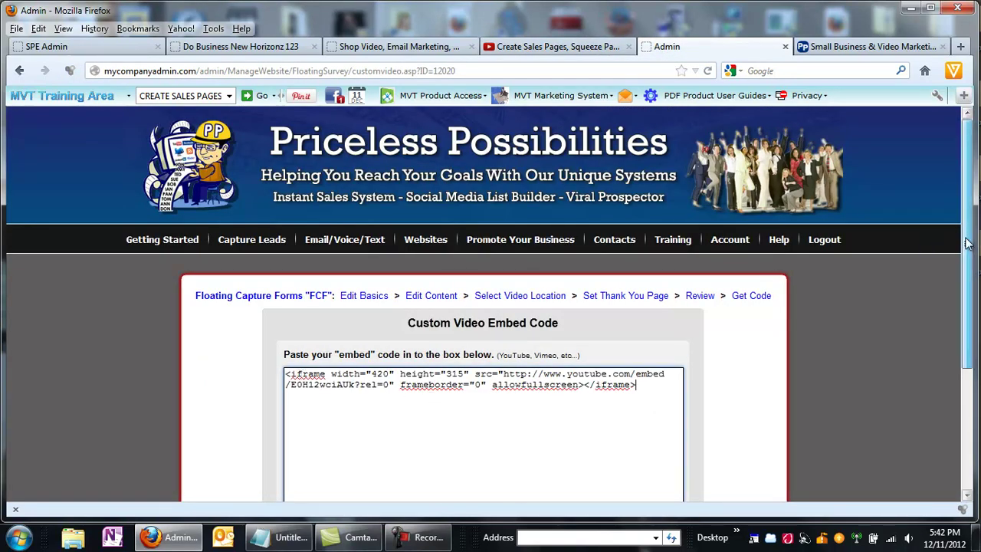
scroll(975, 291, "down", 2)
left_click_drag(974, 291, 973, 307)
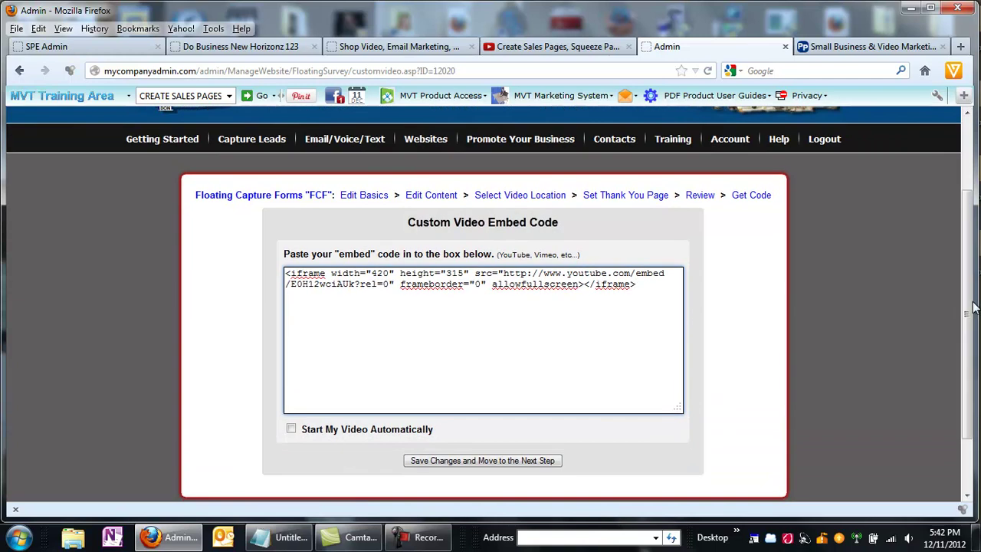
left_click(292, 429)
left_click(442, 463)
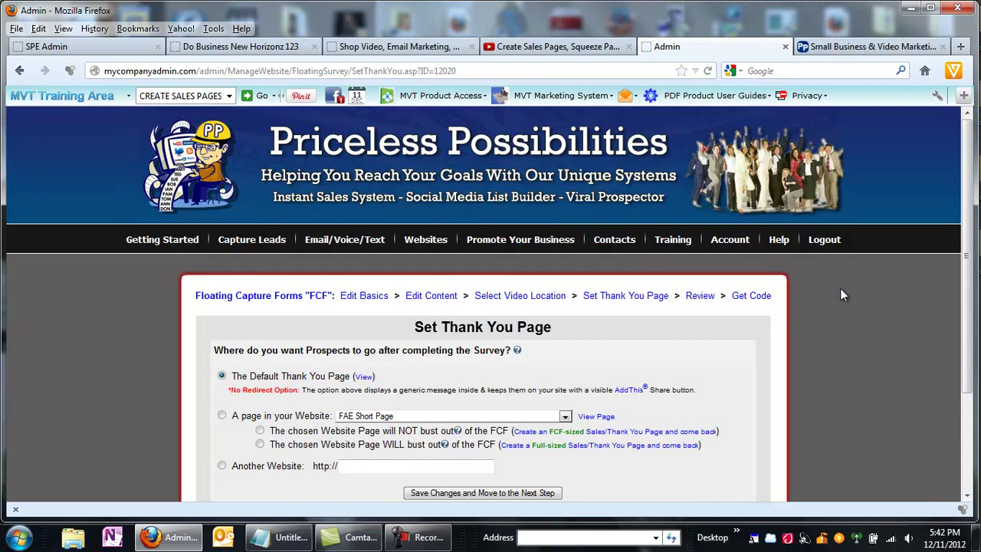
- Copy the buy link's address from the SalesPage Engine Shop page
left_click_drag(969, 209, 973, 250)
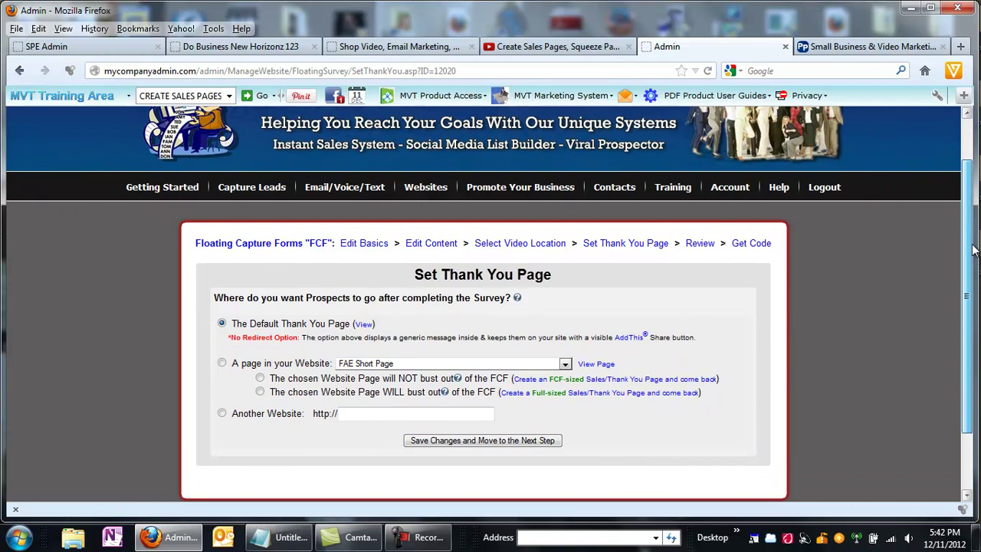
left_click(102, 47)
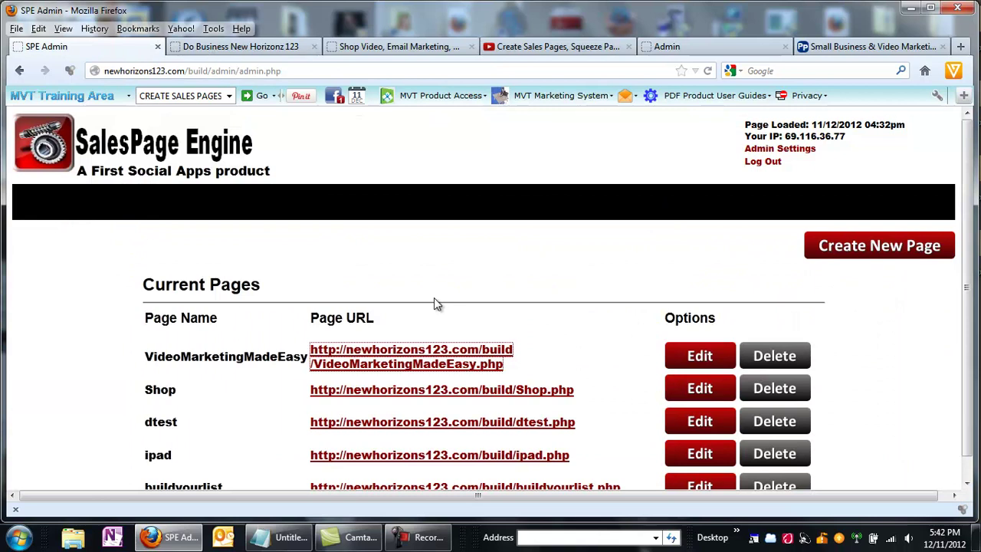
left_click(438, 391)
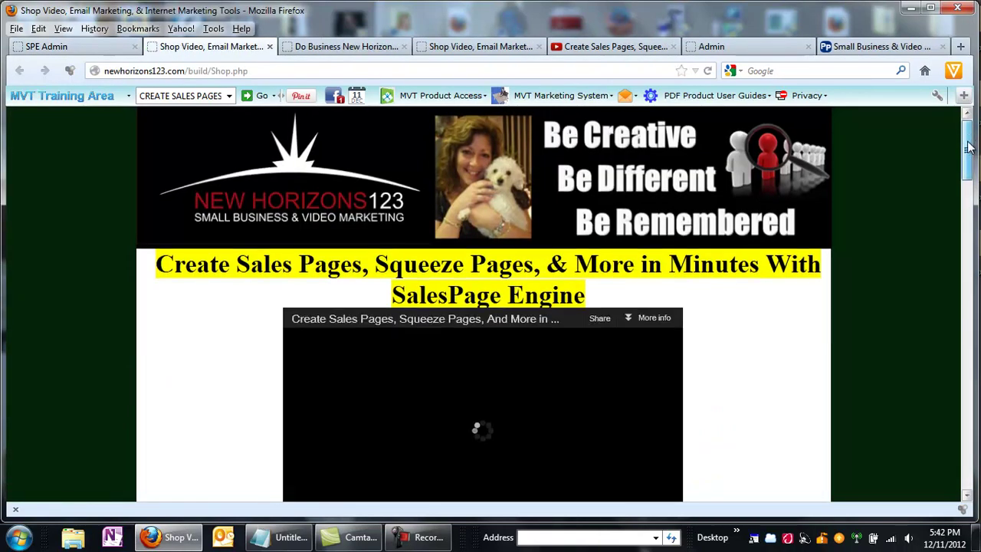
left_click_drag(970, 139, 967, 176)
left_click(302, 348)
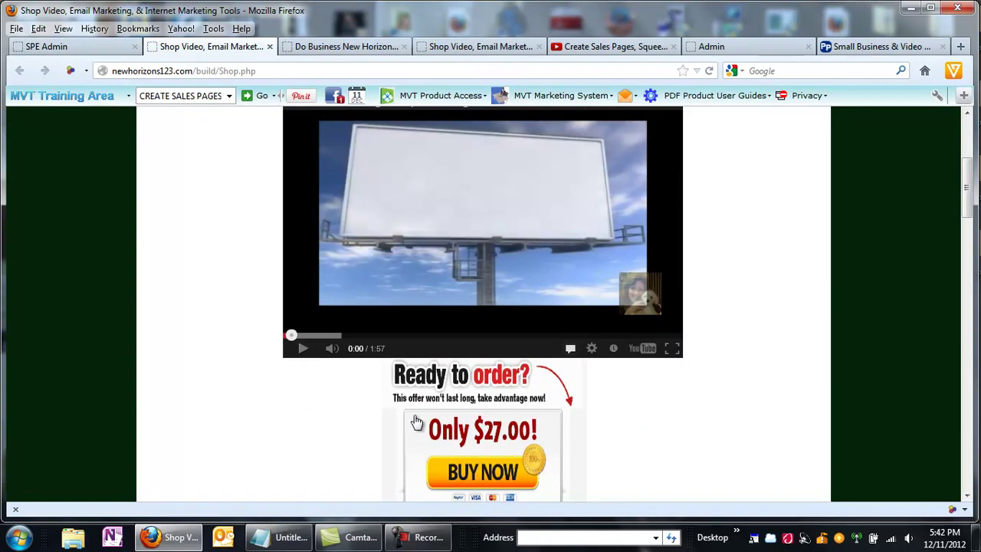
right_click(425, 431)
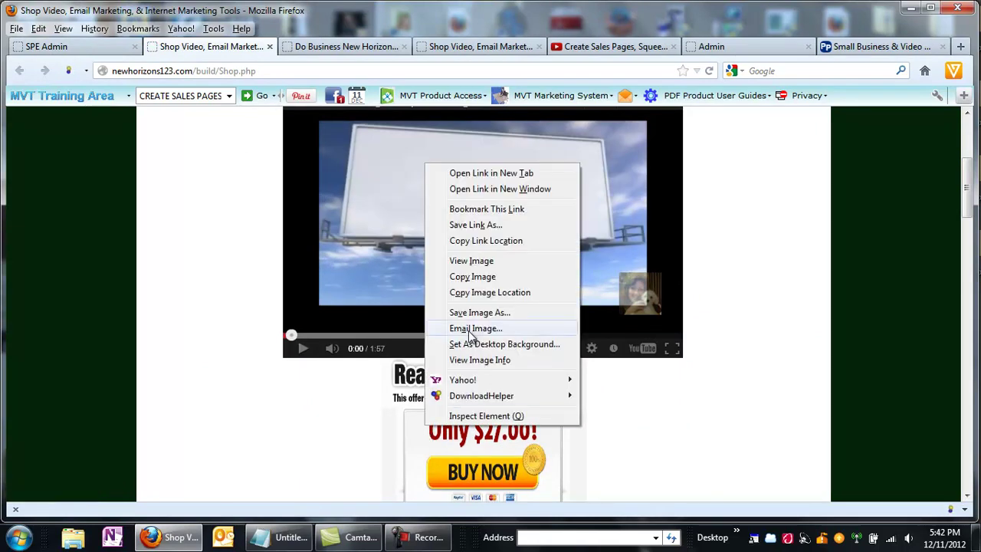
left_click(458, 241)
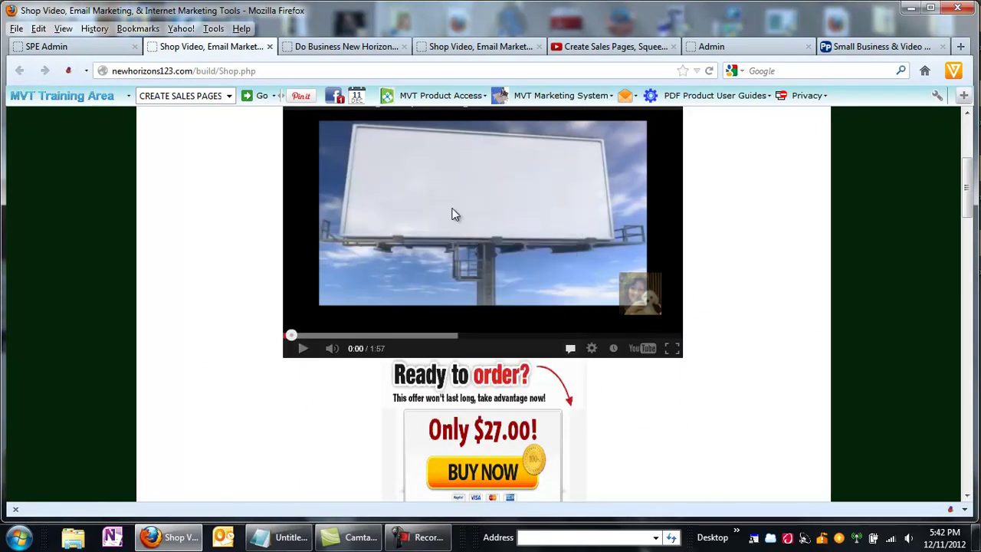
left_click(710, 46)
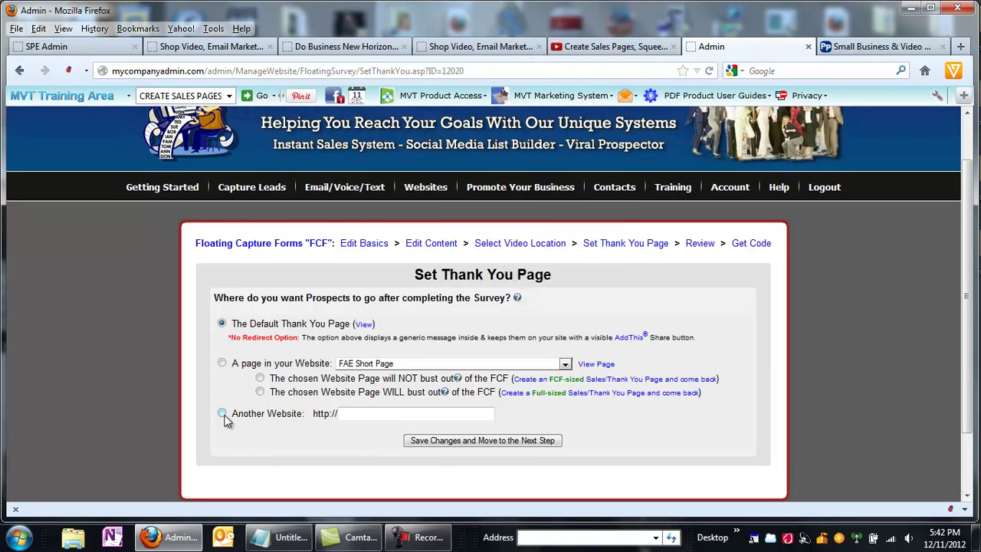
left_click(346, 414)
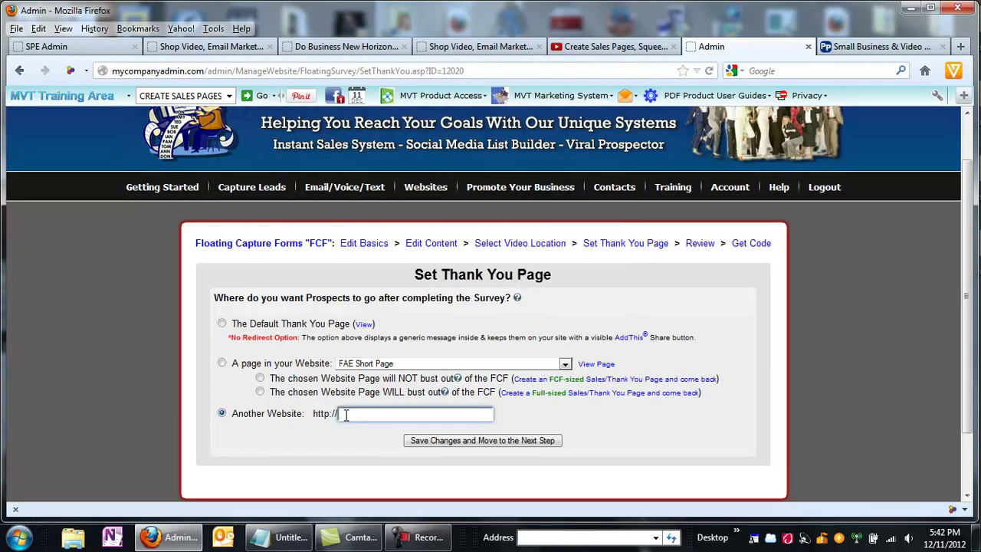
key("ctrl+v")
left_click_drag(363, 414, 334, 415)
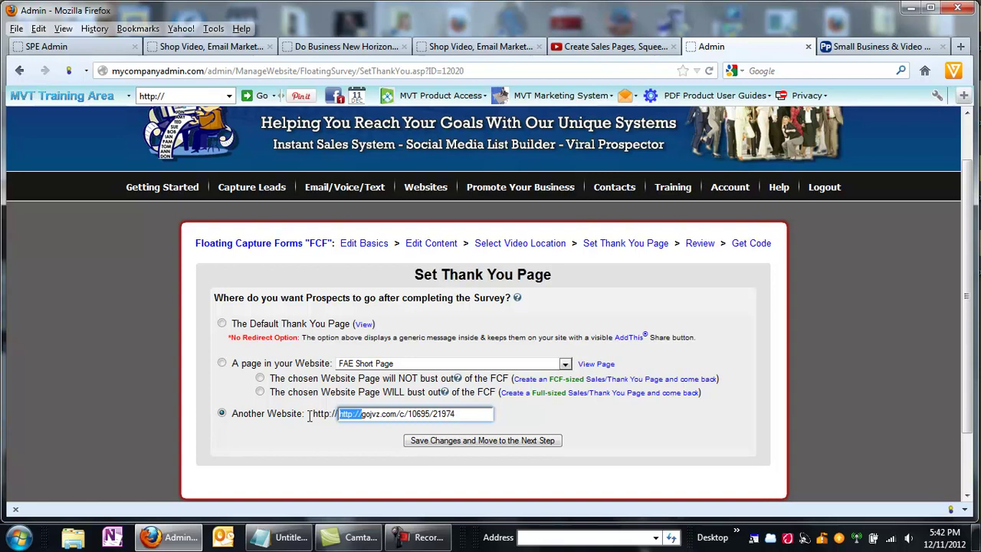
key("BackSpace")
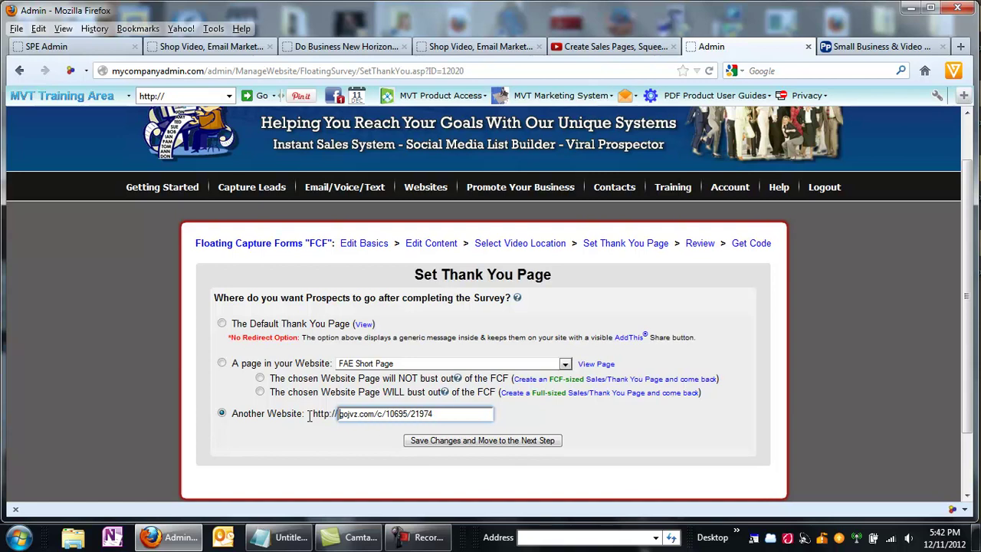
left_click(476, 442)
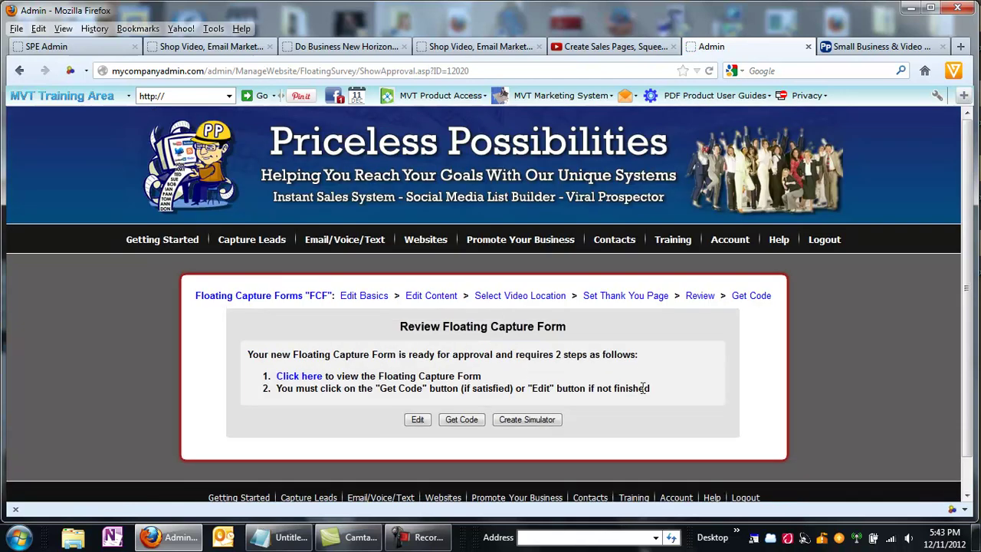
left_click(295, 379)
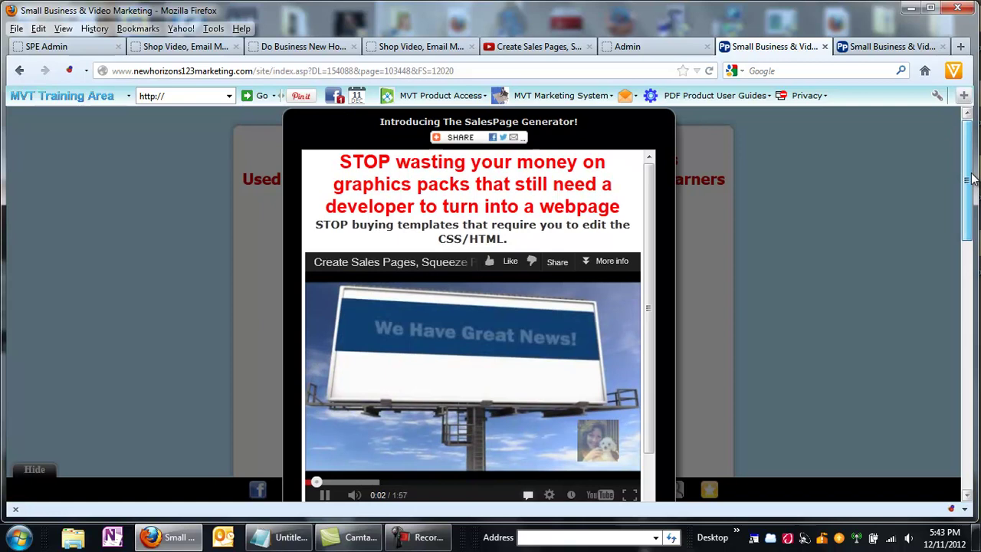
scroll(710, 169, "down", 1)
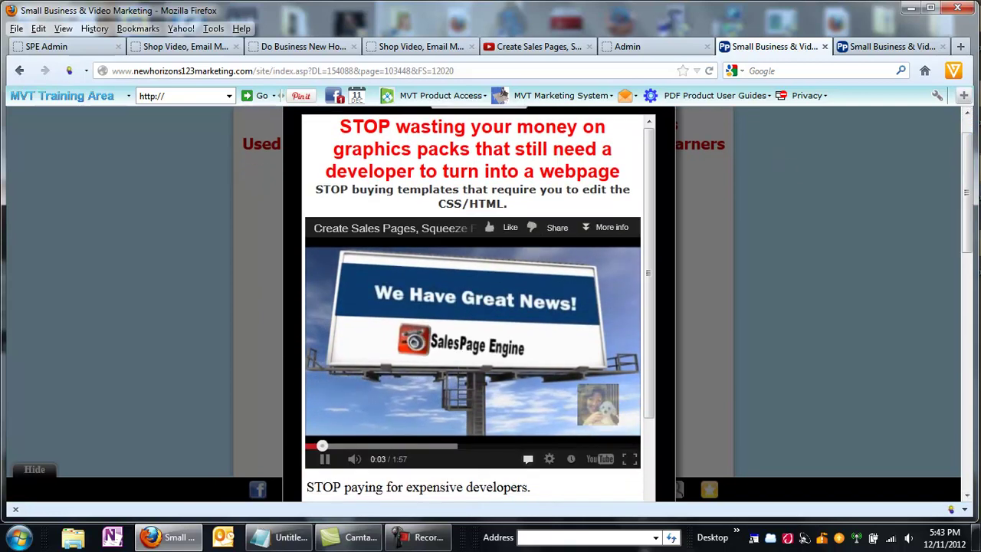
scroll(777, 186, "up", 1)
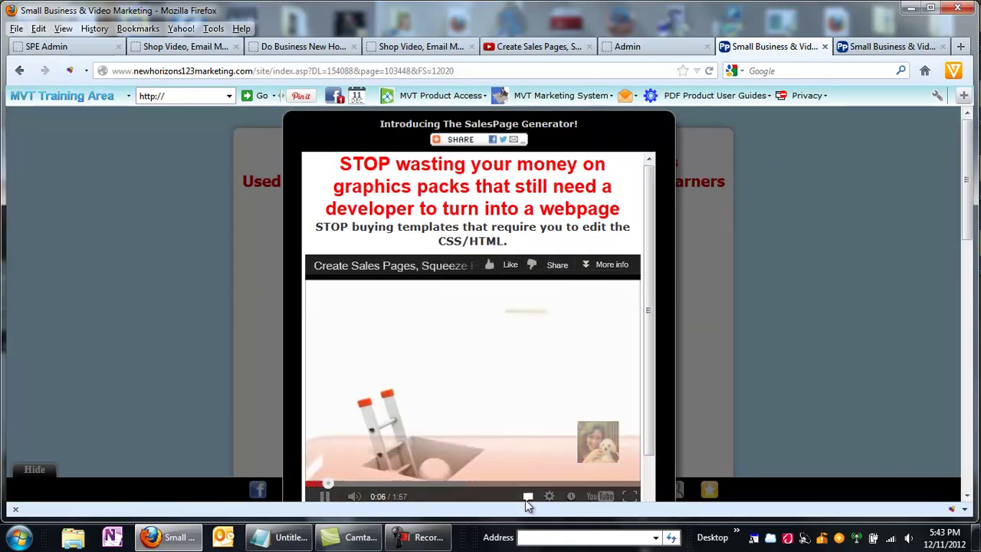
scroll(970, 208, "down", 8)
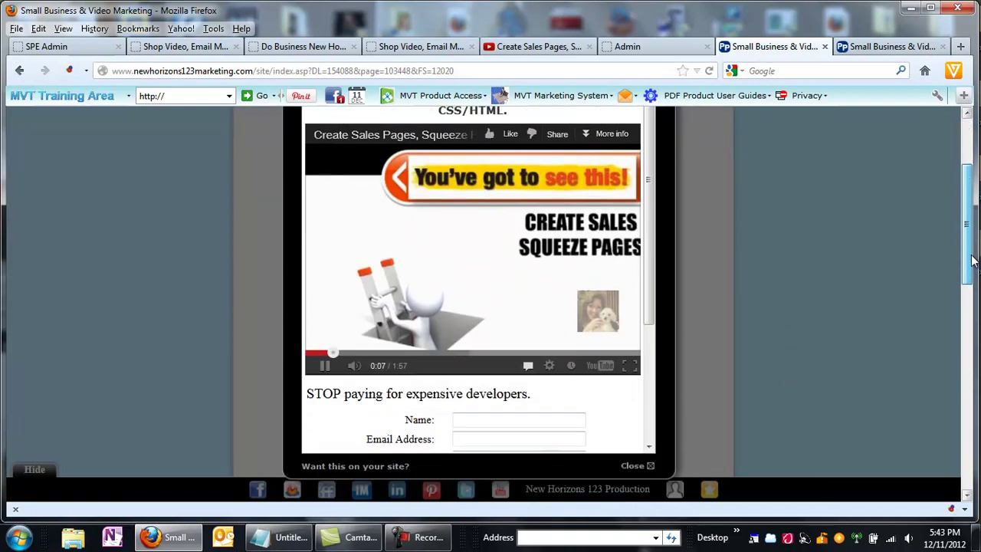
scroll(970, 208, "up", 8)
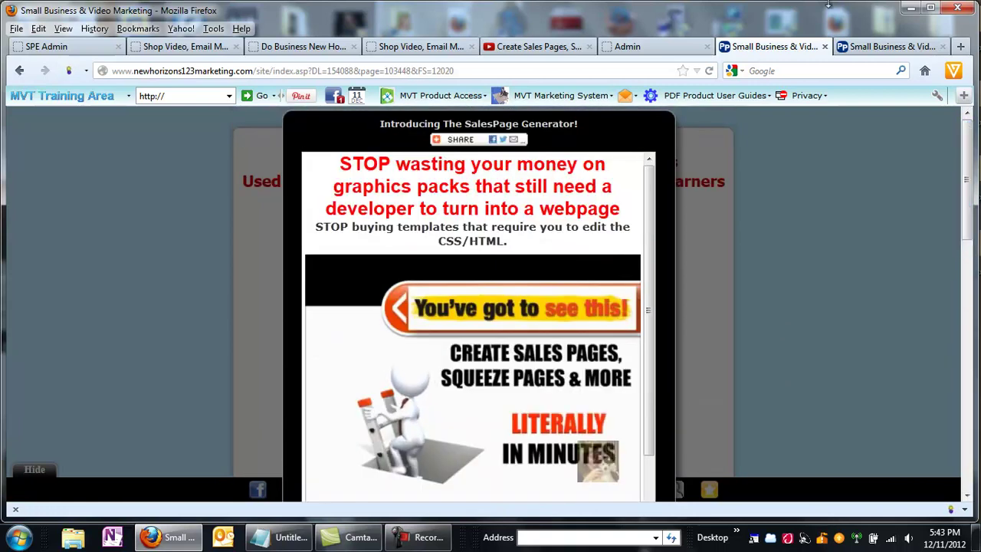
left_click(826, 47)
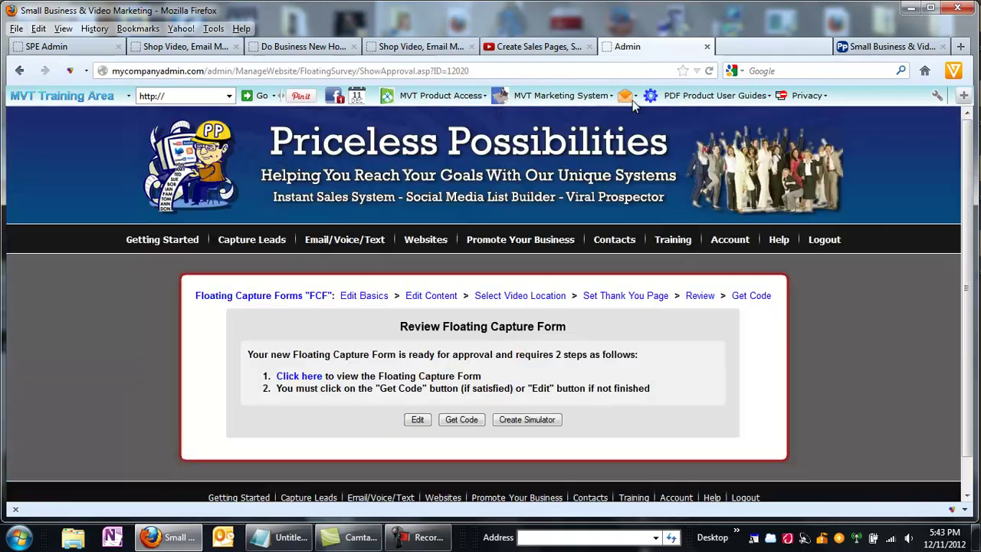
- Reopen the form's text content and shift the headline sentence down into the subheadline
left_click(415, 420)
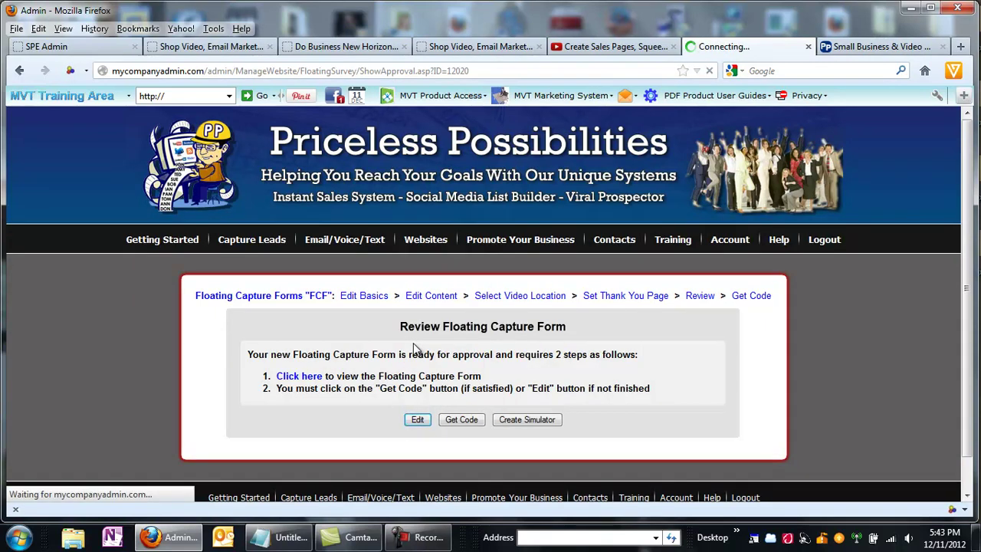
left_click(446, 297)
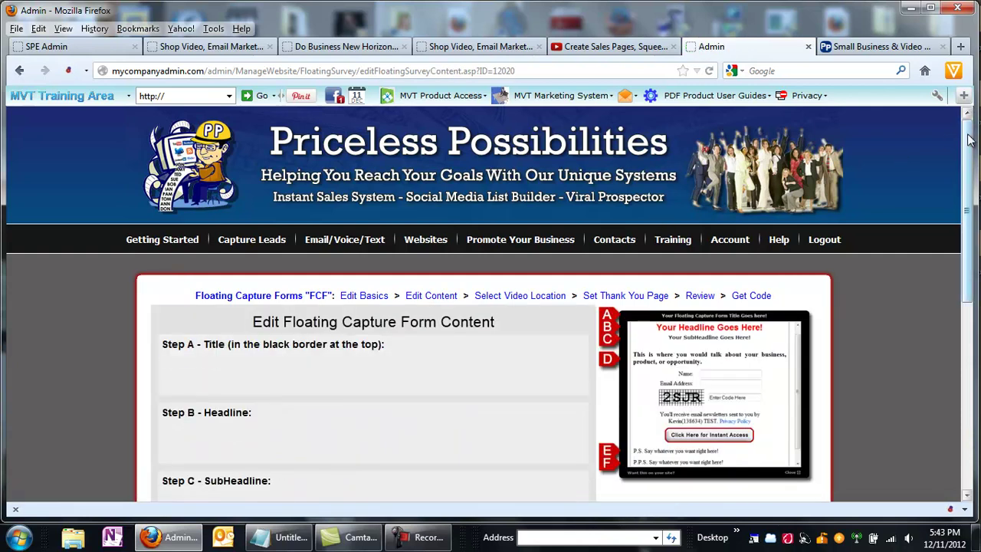
left_click_drag(967, 138, 970, 203)
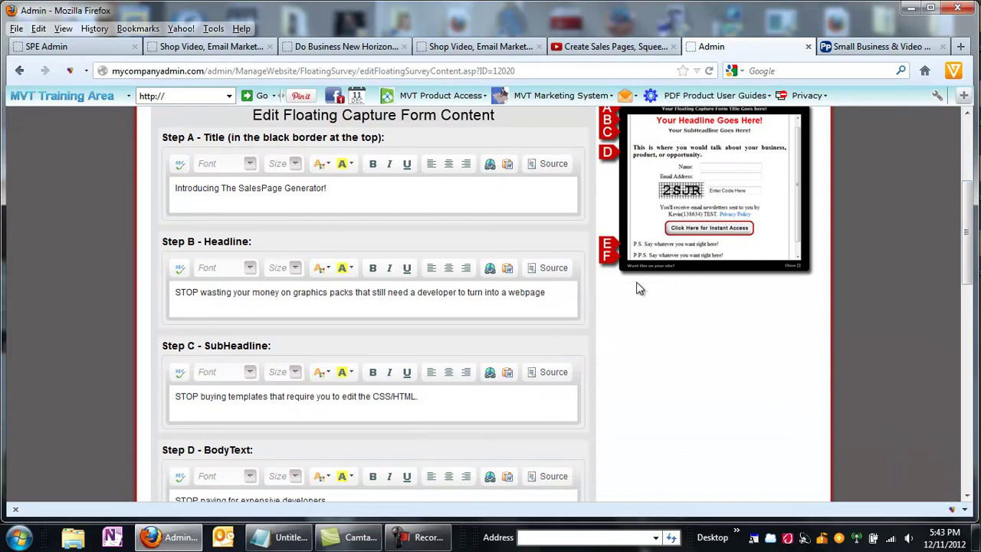
left_click_drag(551, 292, 132, 292)
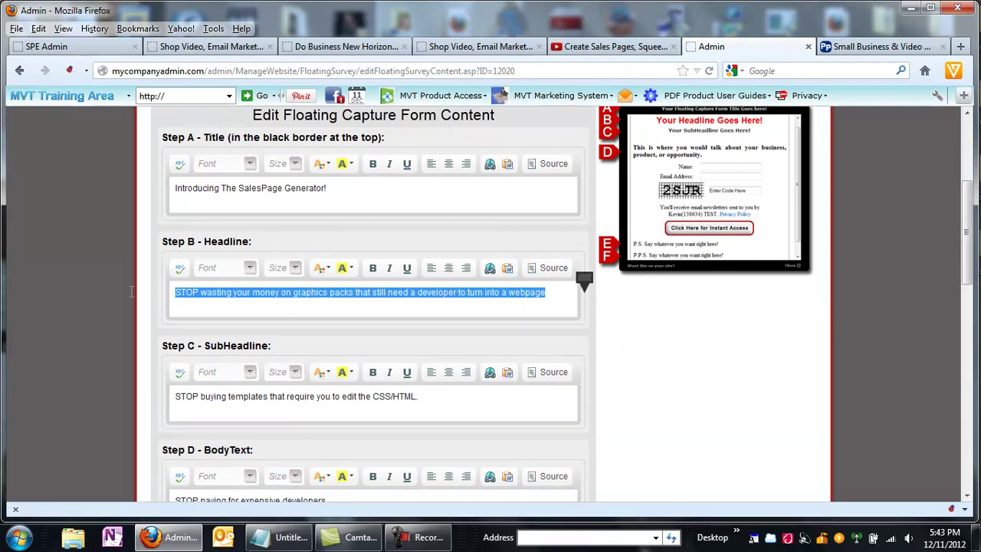
key("Delete")
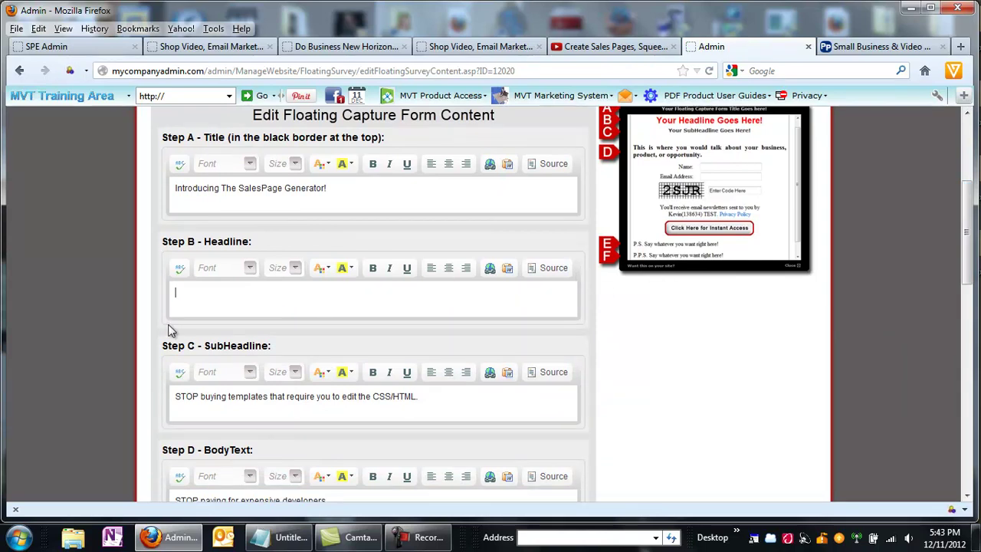
left_click(175, 396)
key("ctrl+v")
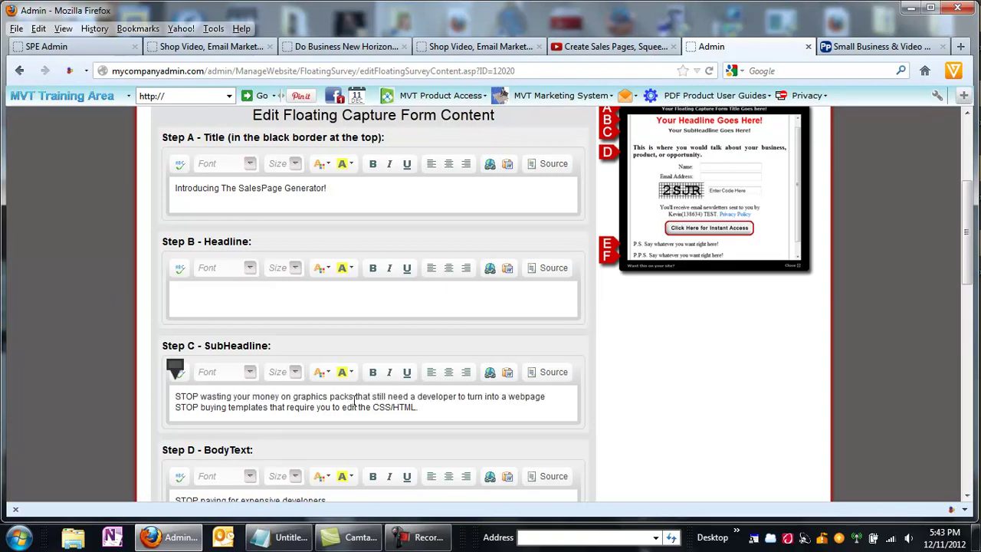
left_click_drag(423, 408, 141, 412)
key("ctrl+c")
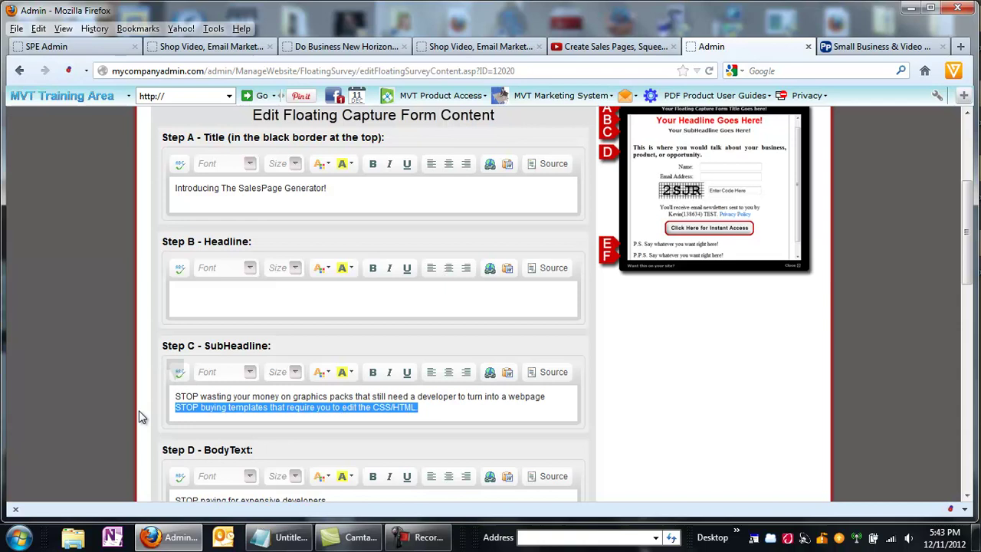
key("Delete")
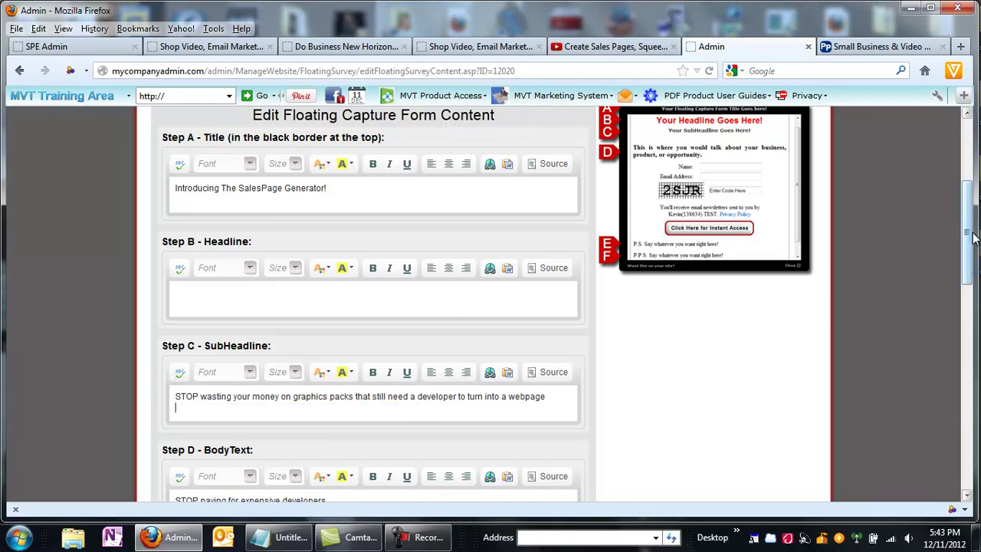
- Move the CSS/HTML templates sentence from the subheadline into the body text
left_click_drag(971, 243, 973, 287)
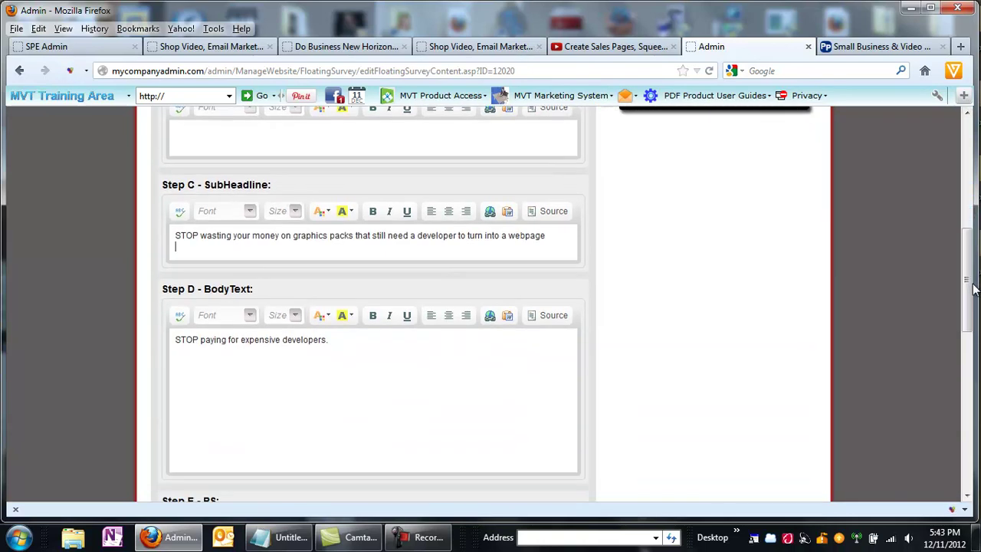
left_click(175, 338)
key("Return")
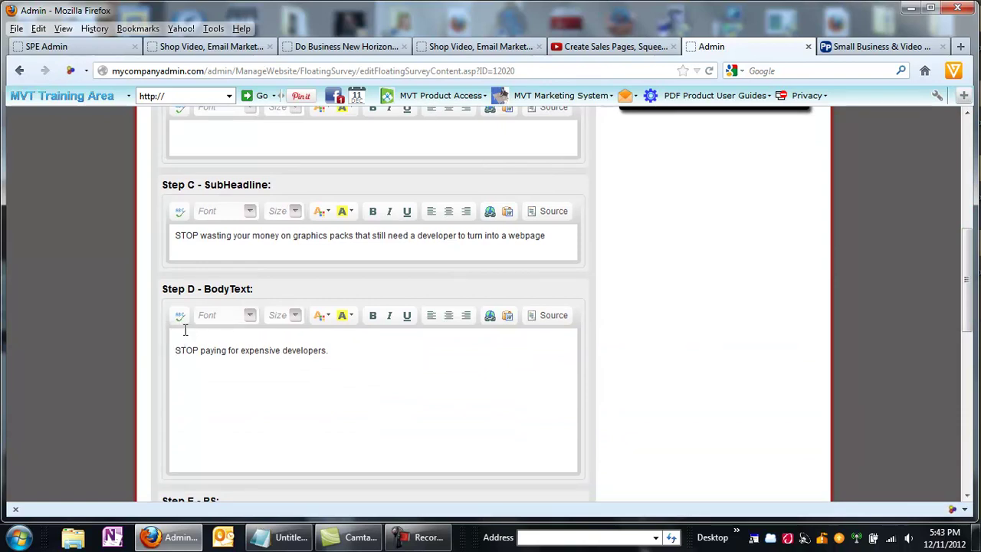
key("ctrl+v")
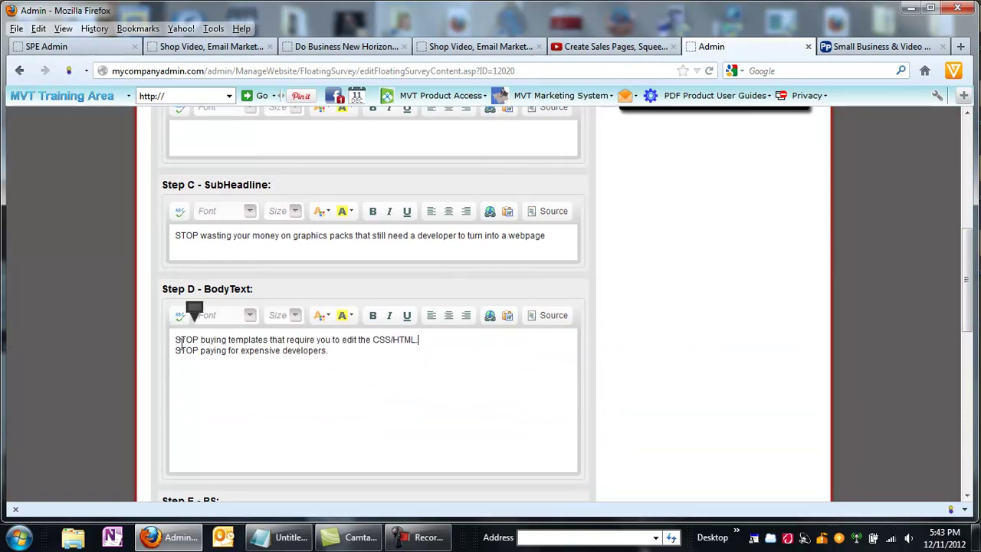
left_click_drag(177, 349, 371, 348)
key("ctrl+c")
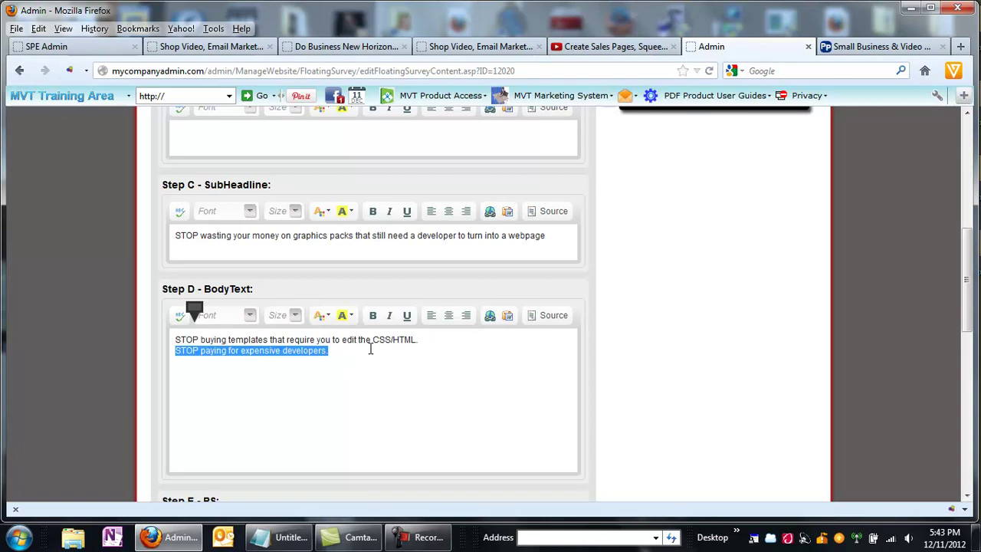
key("BackSpace")
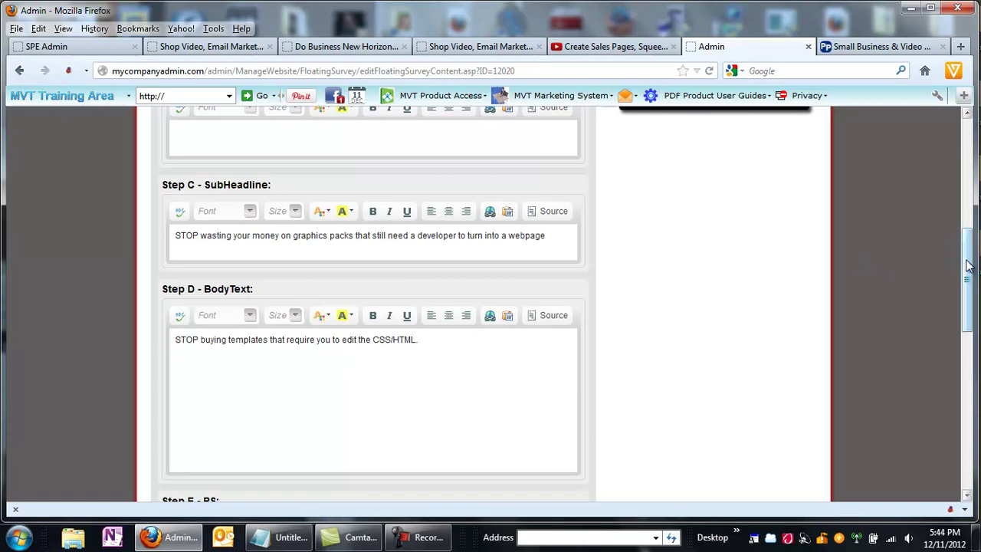
- Move 'STOP paying for expensive developers.' into the P.S. and the CREATE SALES PAGES line into the P.P.S
scroll(967, 267, "down", 4)
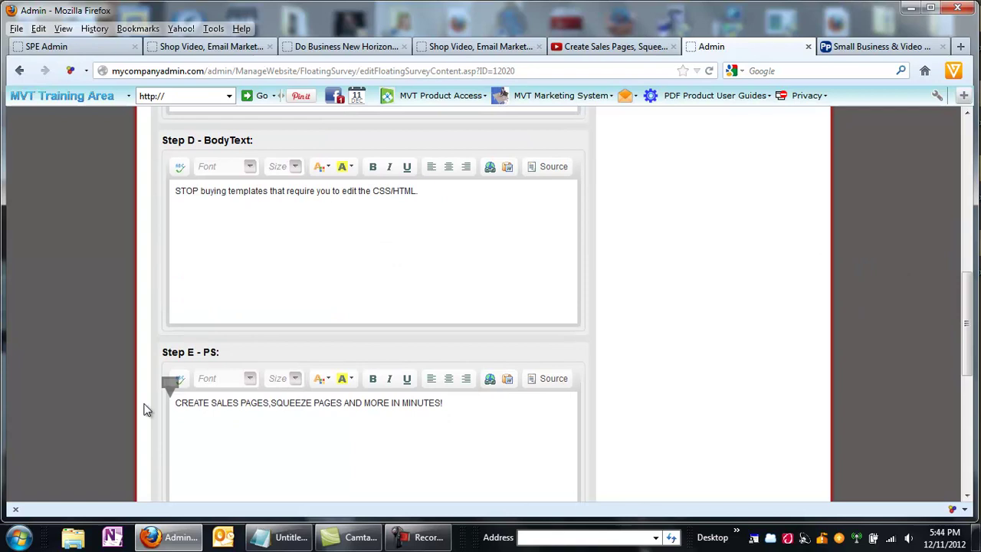
left_click(175, 402)
scroll(176, 401, "down", 1)
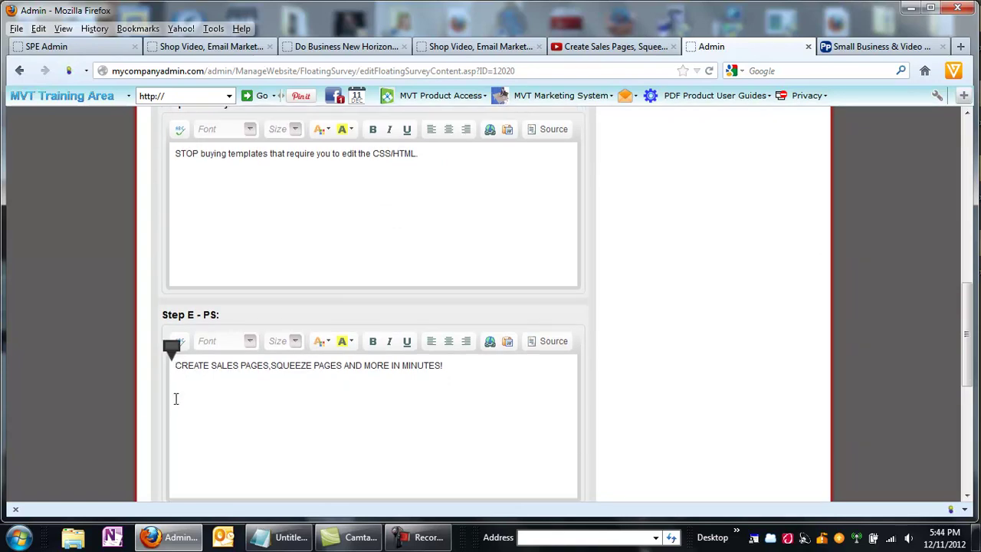
key("Return")
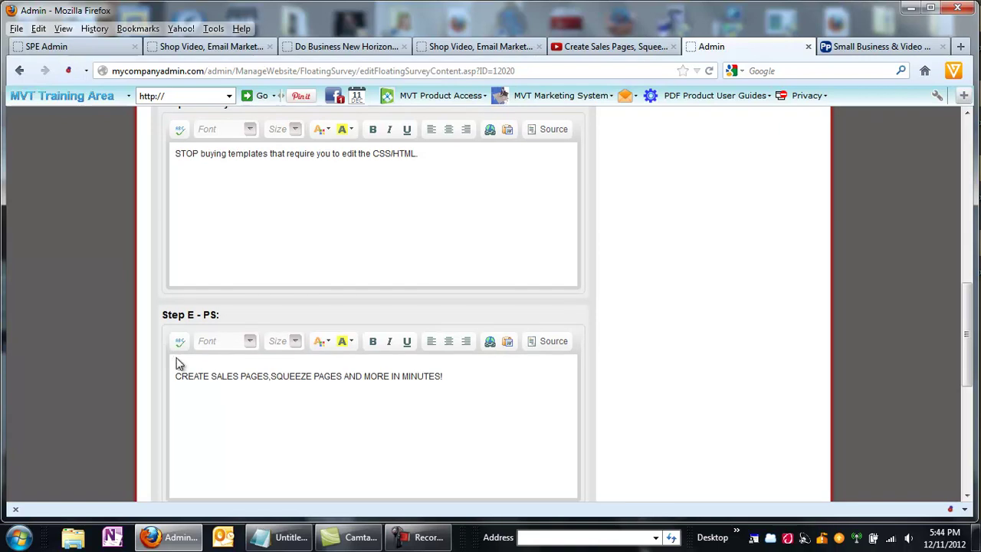
key("ctrl+v")
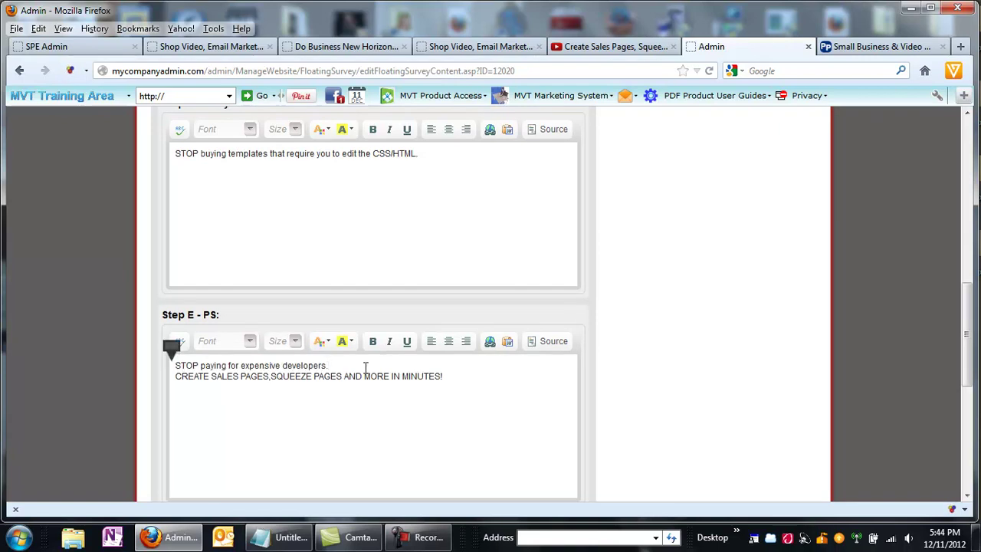
left_click_drag(174, 377, 451, 381)
key("ctrl+c")
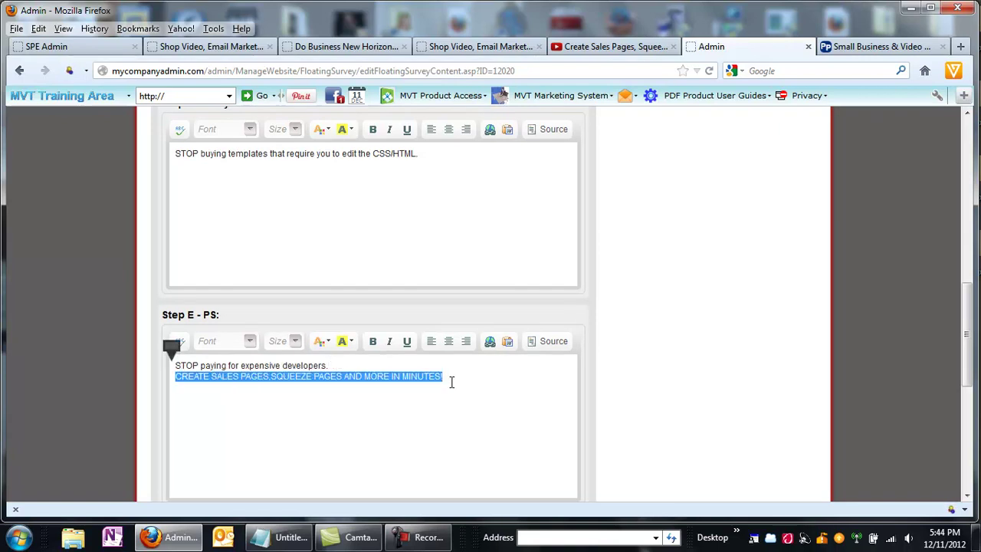
key("Delete")
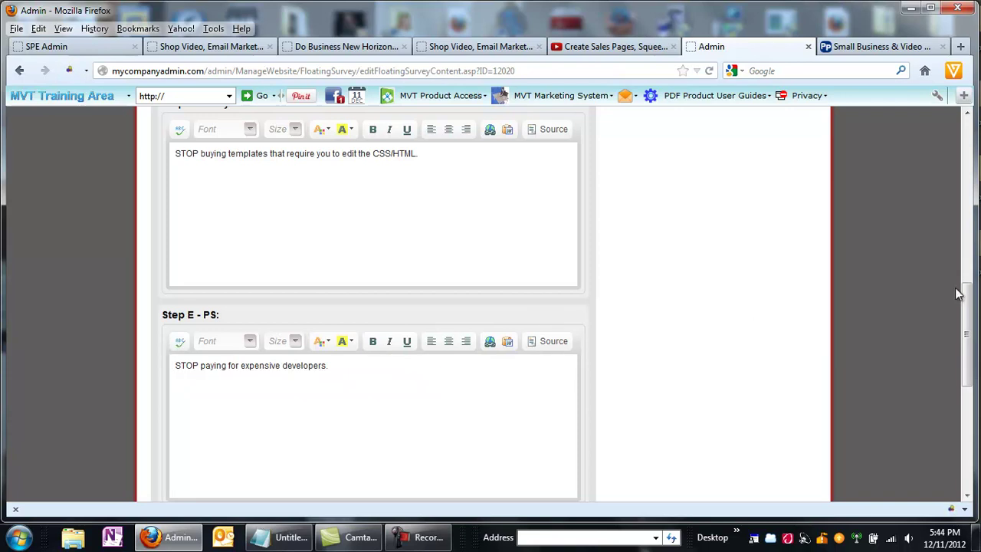
left_click_drag(967, 304, 967, 369)
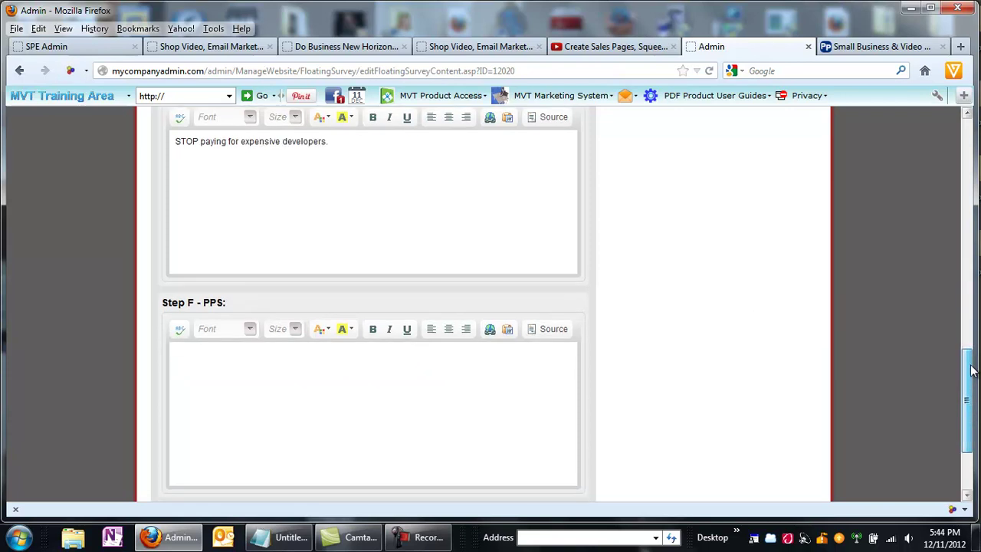
left_click(188, 353)
key("ctrl+v")
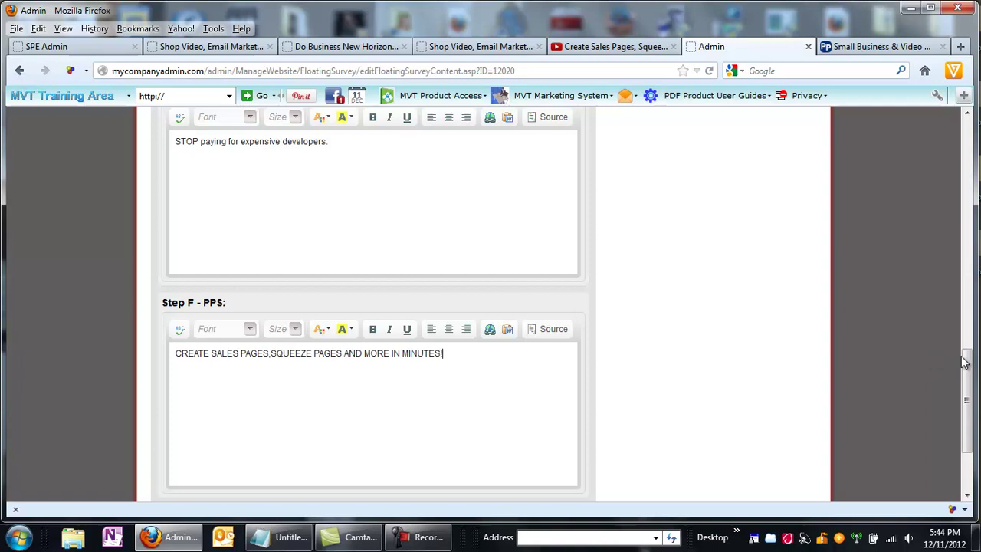
scroll(766, 354, "down", 3)
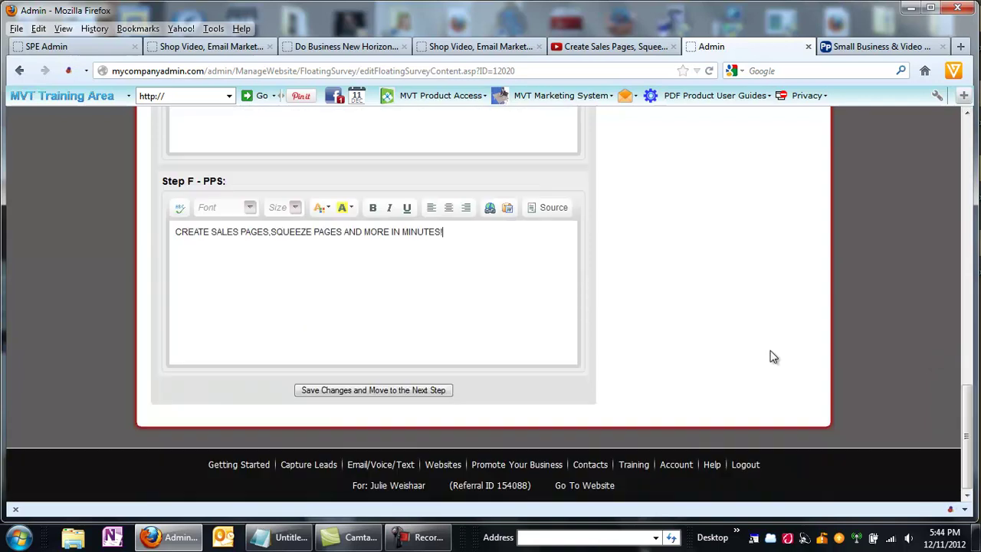
- Save the rearranged text, keeping the other-website video, embed code and external redirect, through to review
left_click(397, 393)
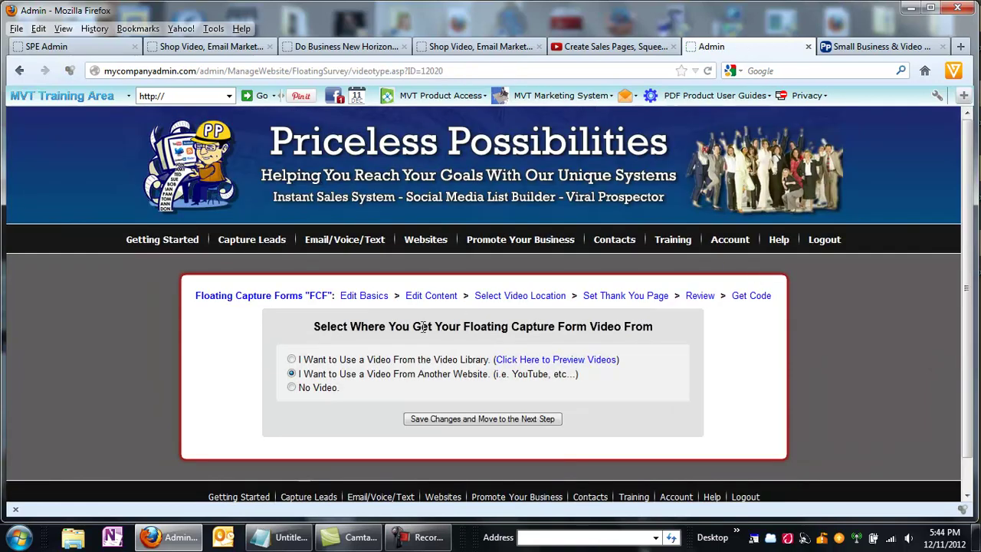
left_click(423, 420)
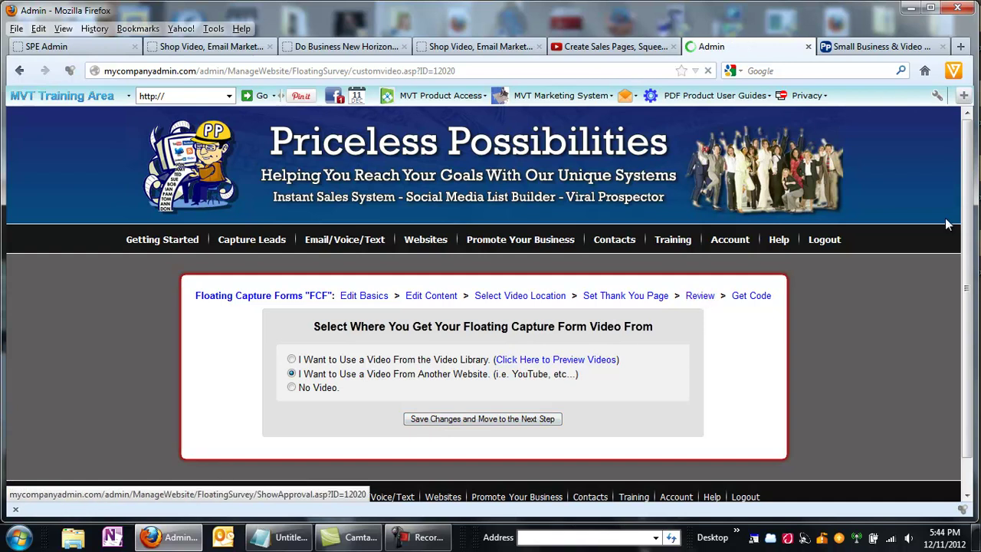
scroll(975, 147, "down", 3)
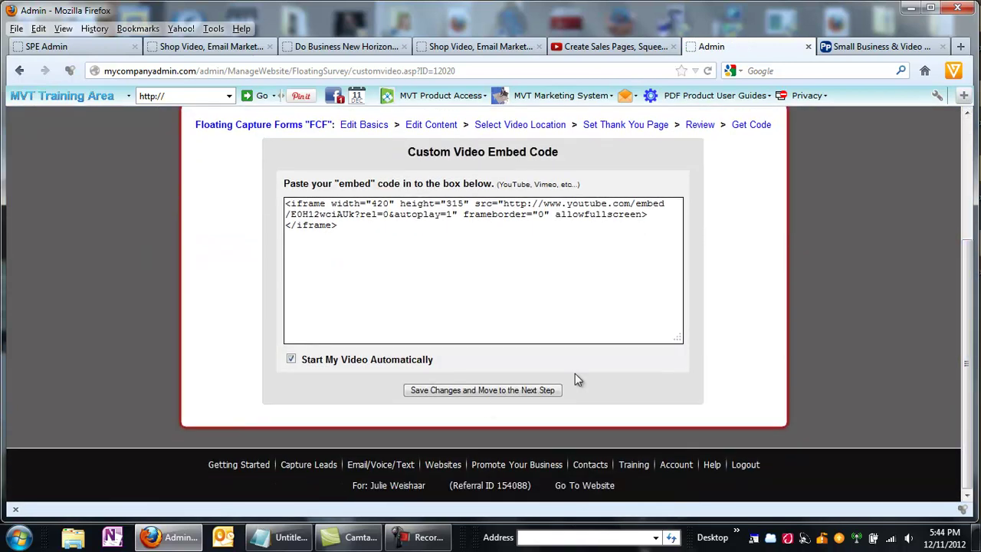
left_click(476, 394)
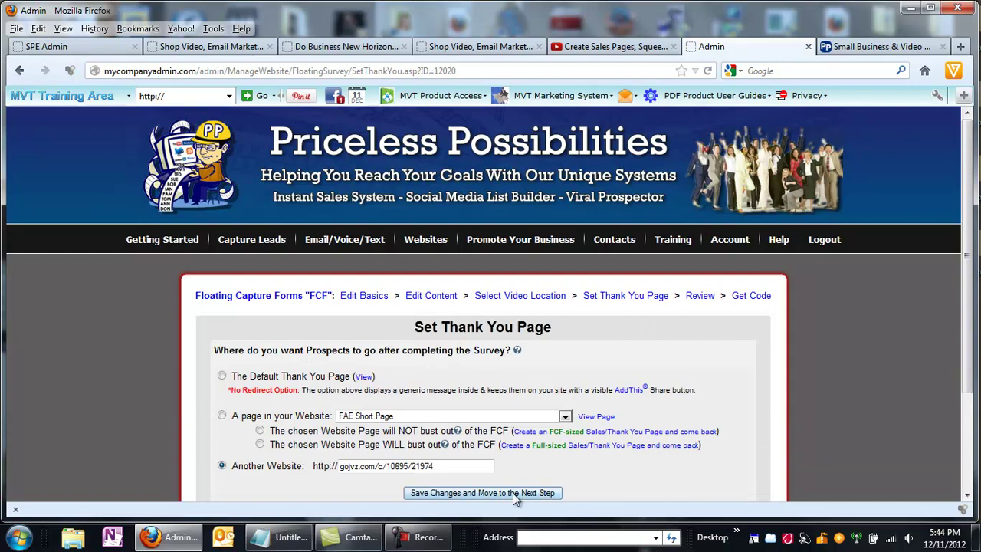
left_click(514, 495)
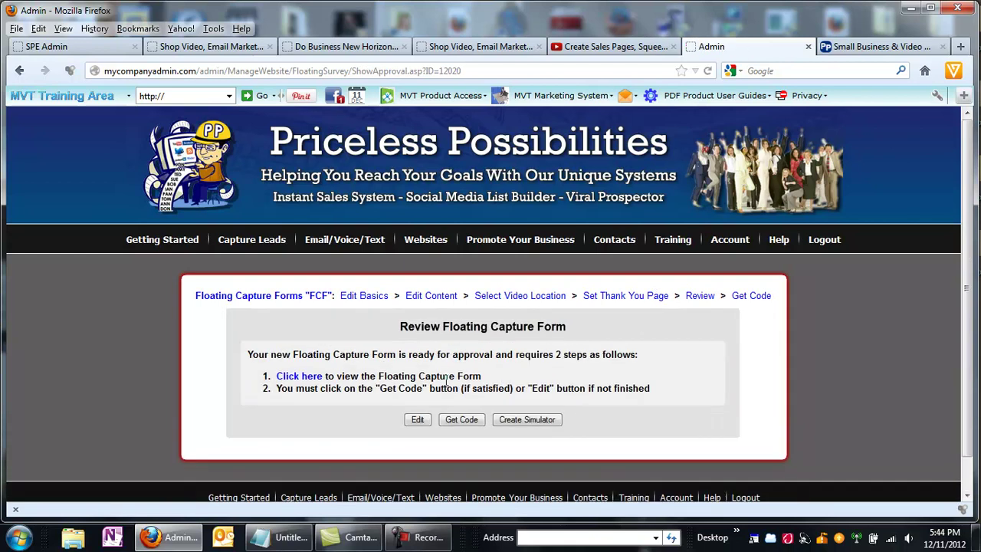
- Preview the floating capture form in a new tab, pause its video, and return to the review page
left_click(306, 376)
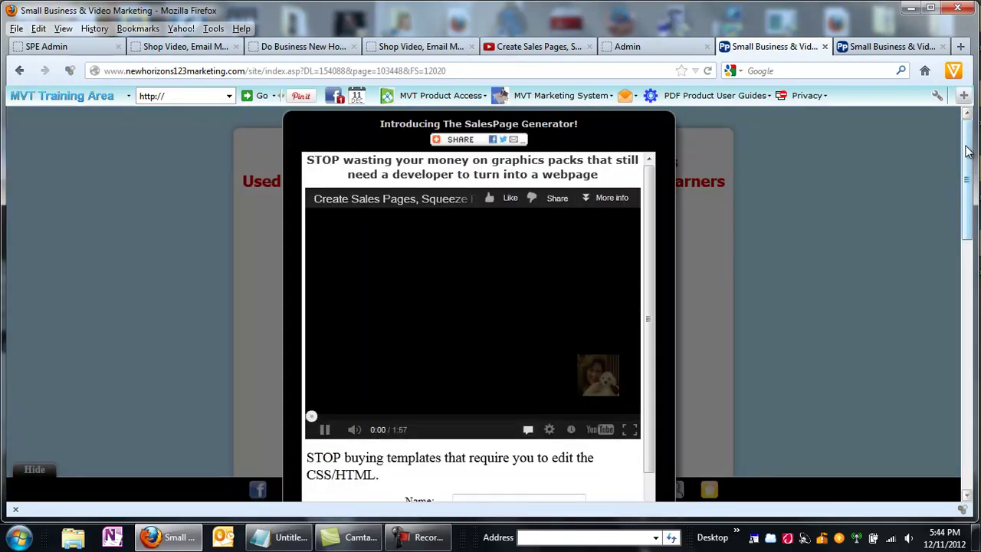
left_click_drag(967, 151, 972, 208)
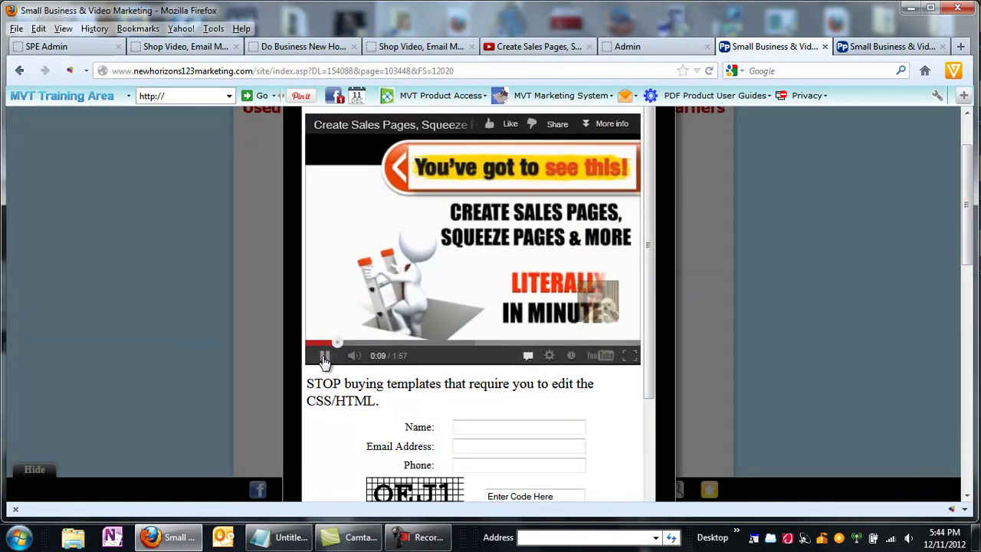
left_click(325, 357)
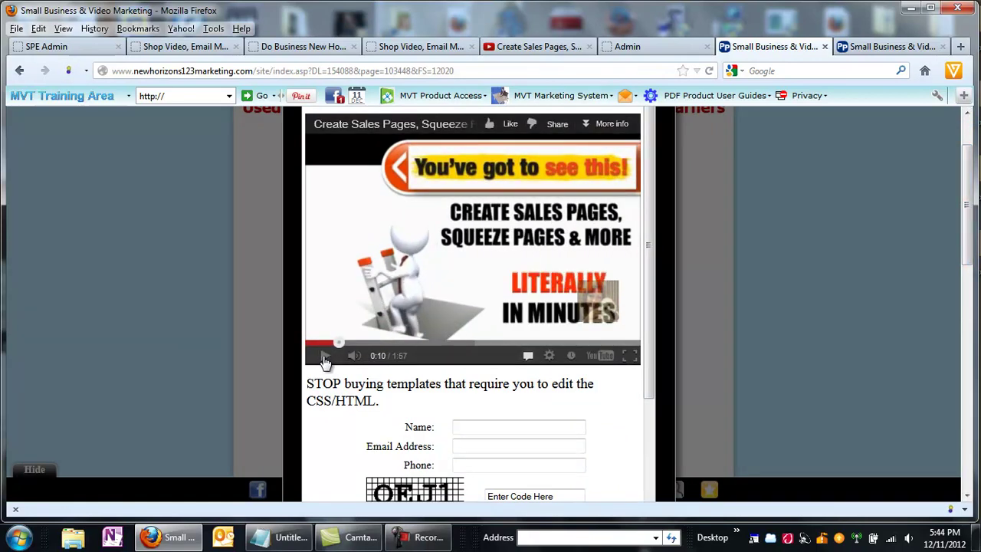
left_click(633, 50)
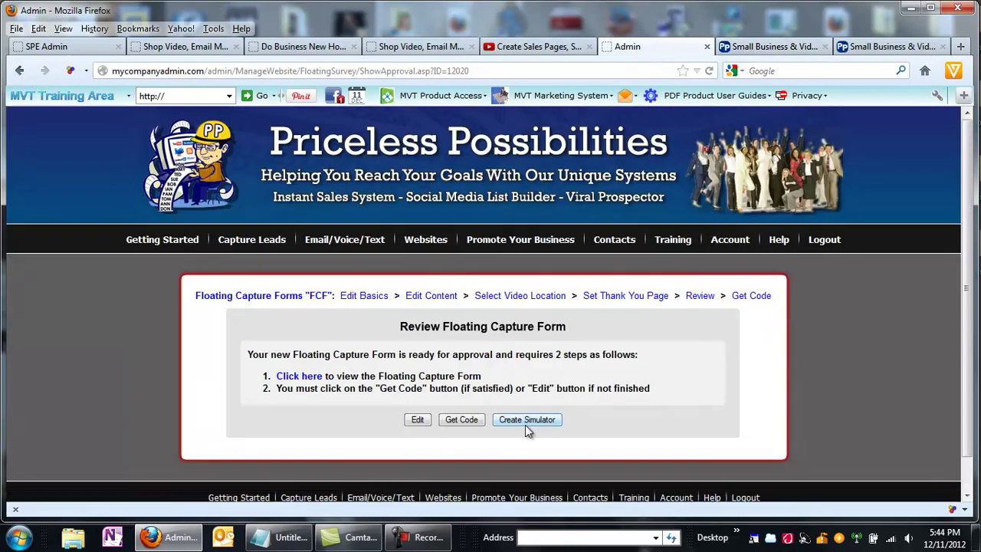
left_click(747, 46)
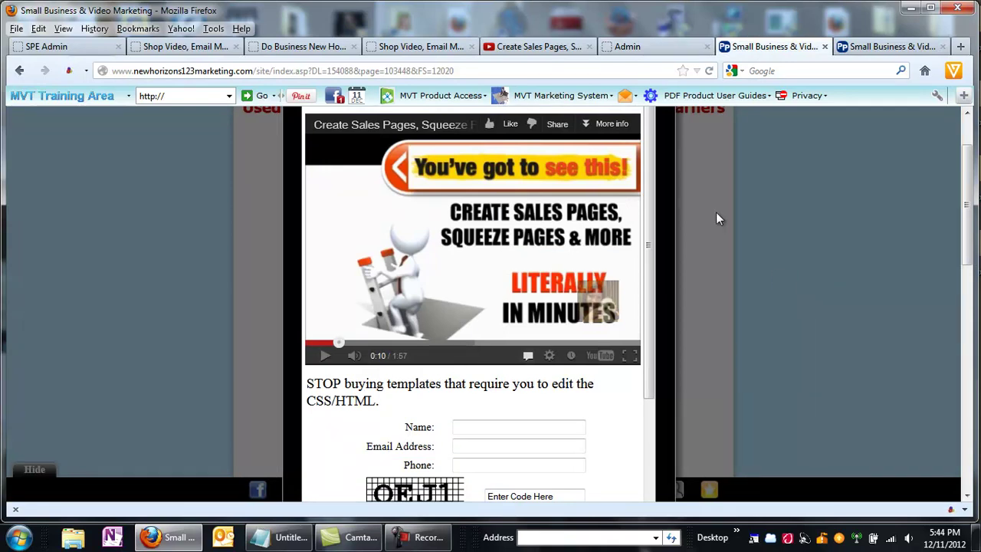
left_click(648, 47)
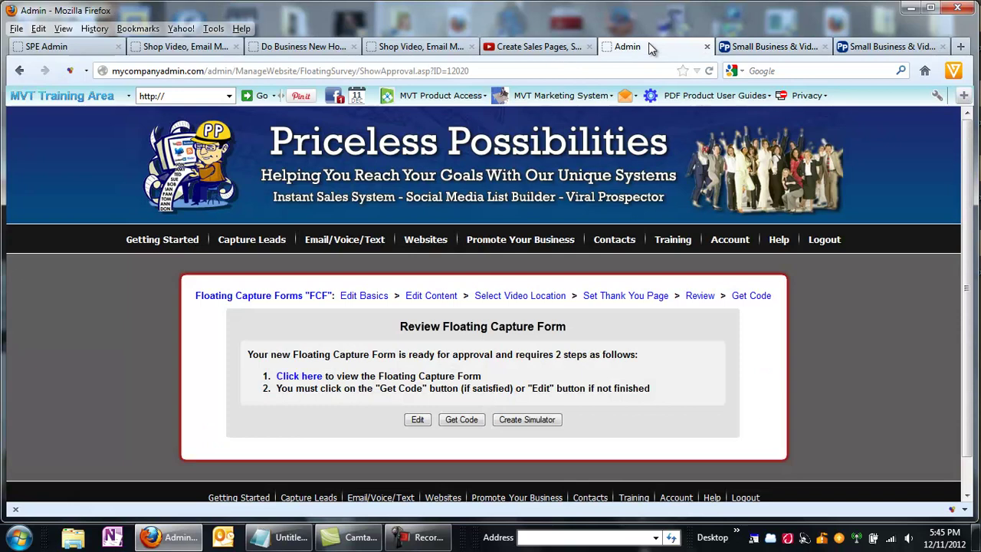
- Start a new simulator for the form and title it SalesPageEngine
left_click(527, 420)
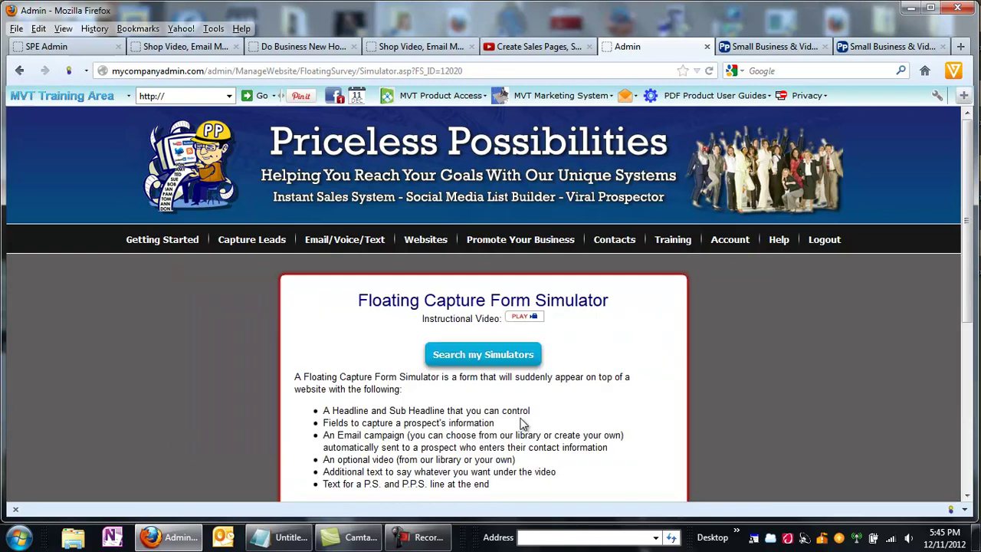
left_click_drag(970, 185, 972, 305)
left_click(324, 322)
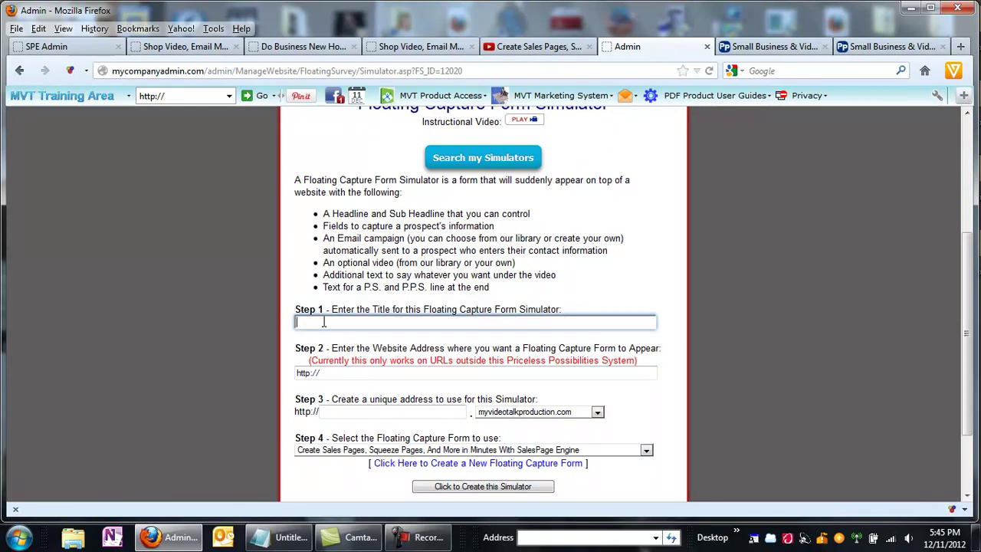
type("SalesPageEngine")
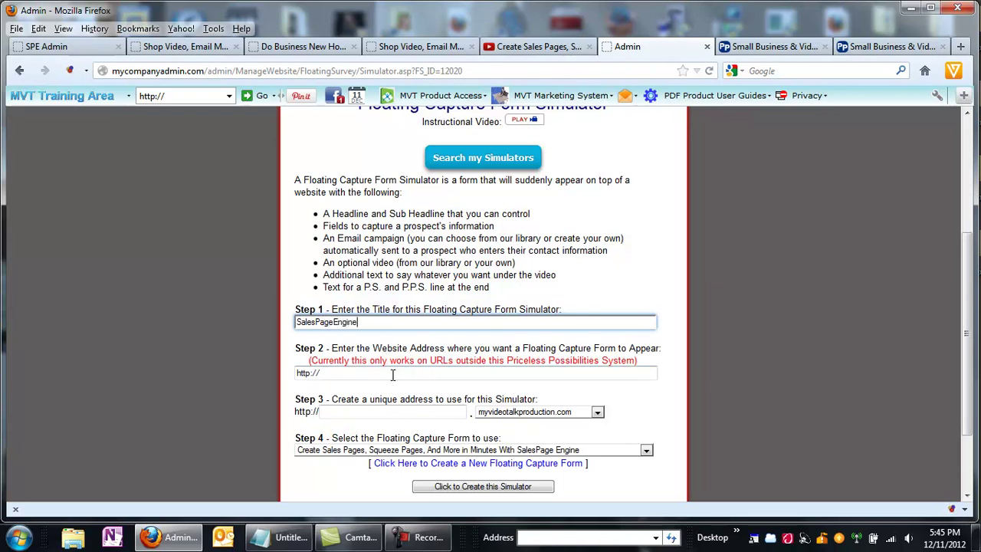
- Set the simulator's website to the YouTube channel address and its unique address to SLE
left_click_drag(339, 373, 285, 374)
type("htt")
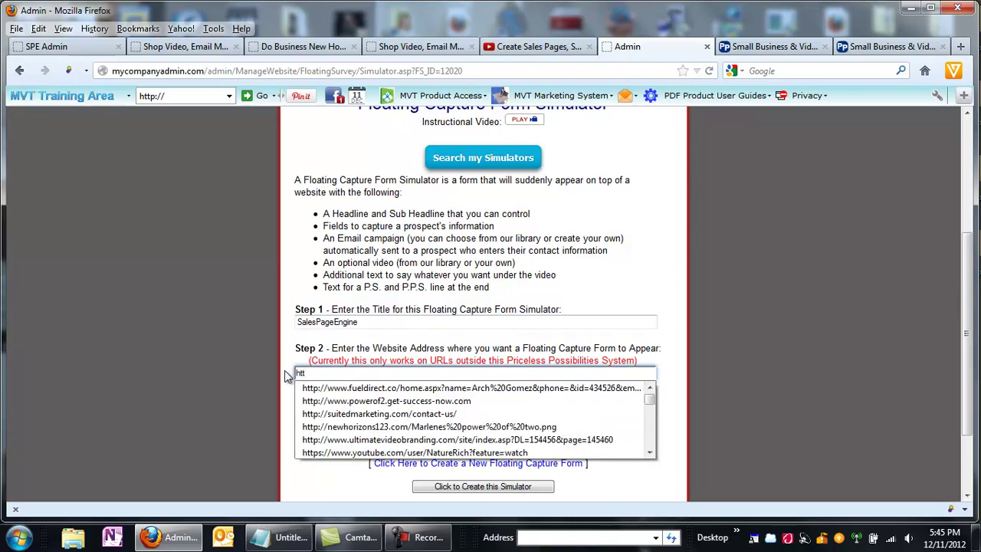
type("p://yourub")
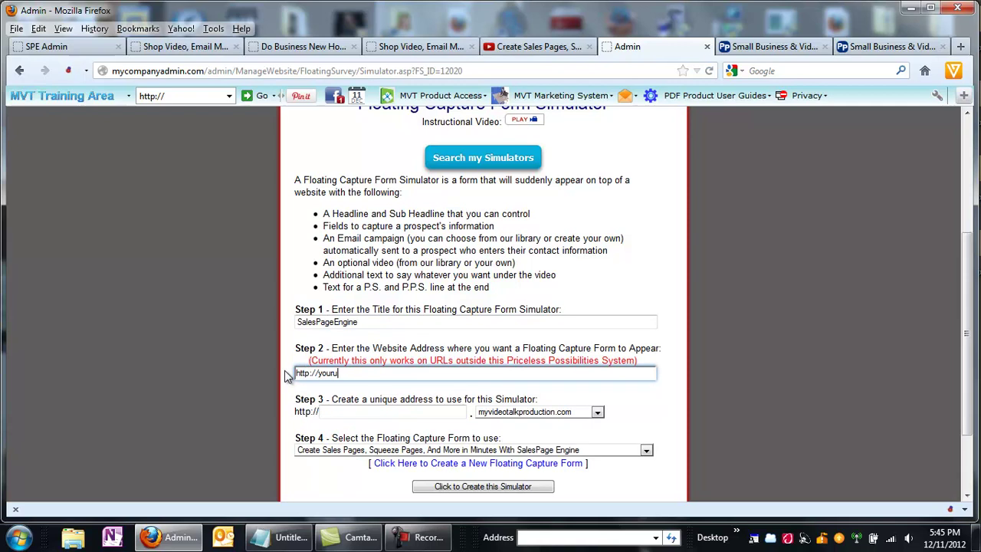
key("BackSpace")
key("BackSpace")
type("t")
key("BackSpace")
key("BackSpace")
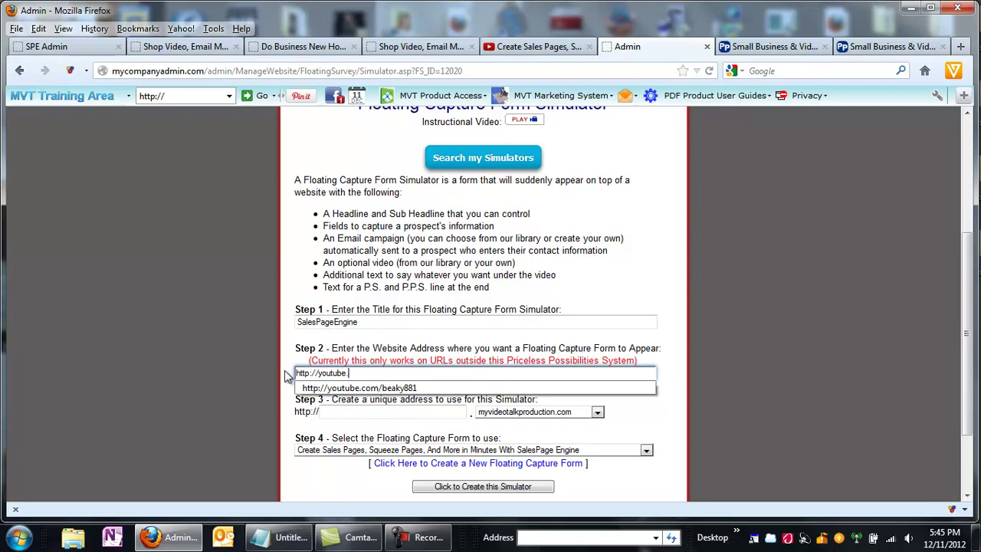
type("com/beaky881")
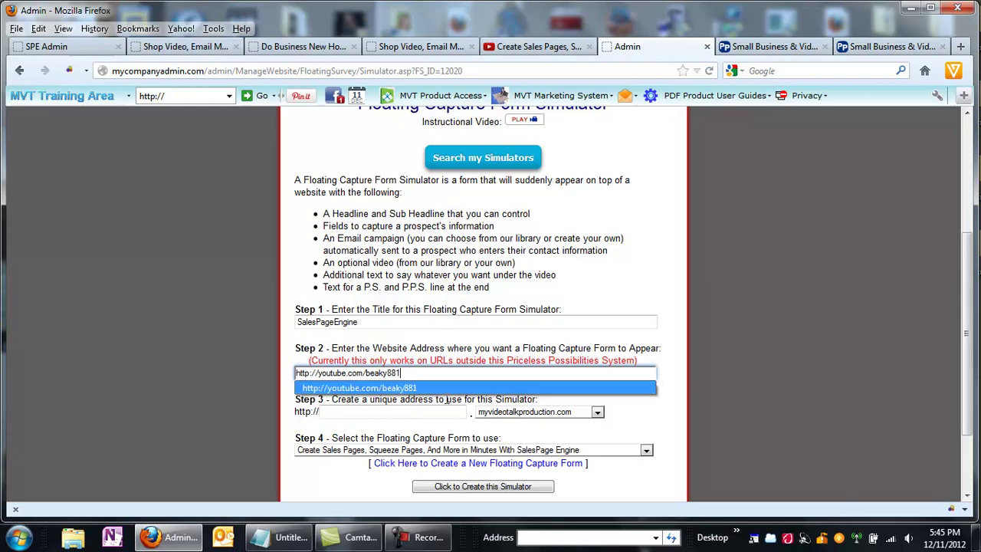
left_click(387, 418)
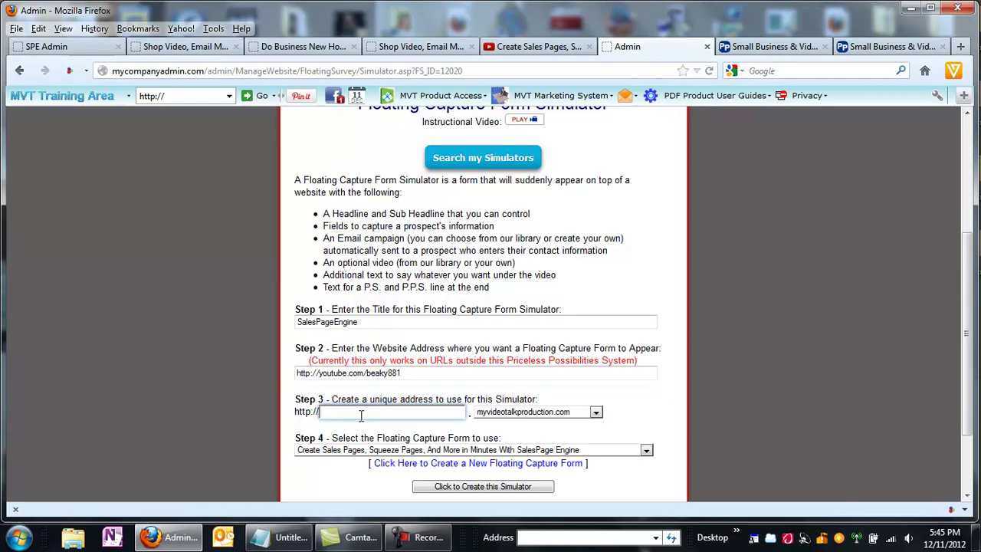
type("SLW")
- Create the SalesPageEngine simulator and open its SLE.myvideotalkproduction.com test address
left_click(453, 492)
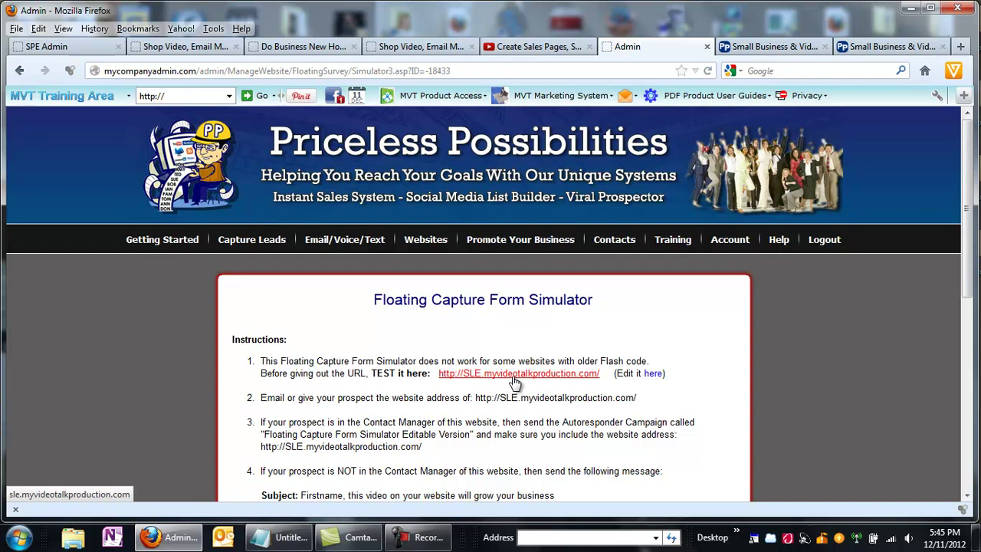
left_click(514, 375)
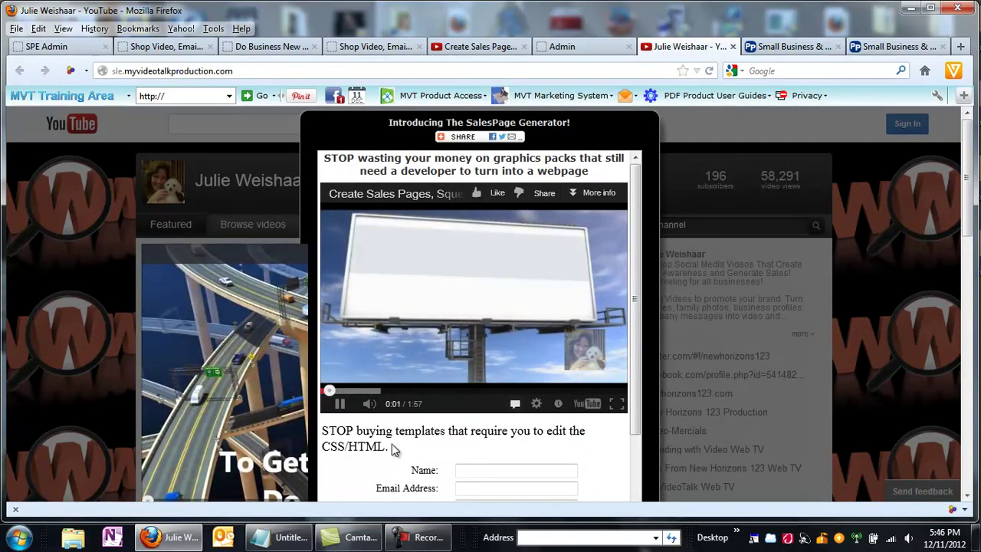
- Pause the popup's video at 0:04 and scroll to inspect the Name, Email and Phone signup fields
left_click(340, 405)
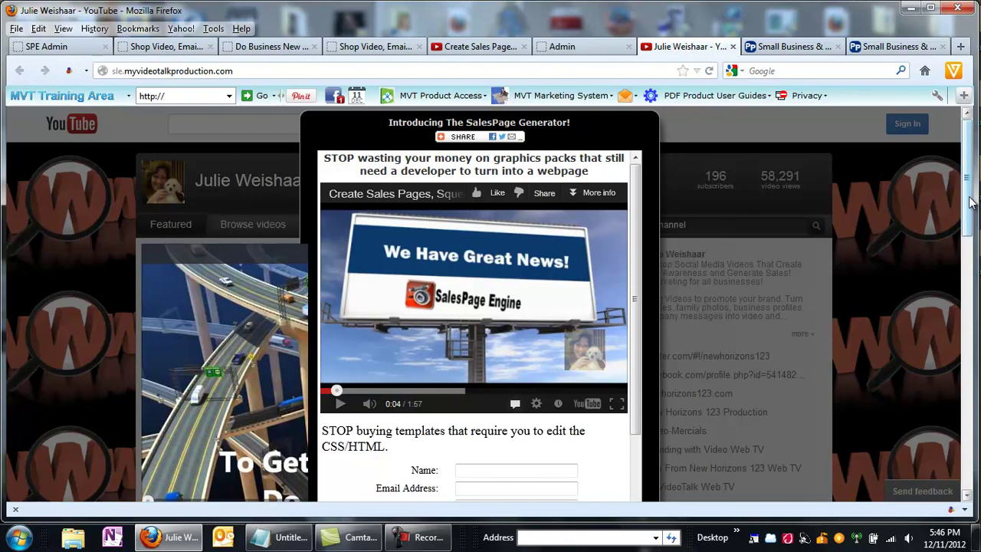
left_click_drag(972, 201, 971, 161)
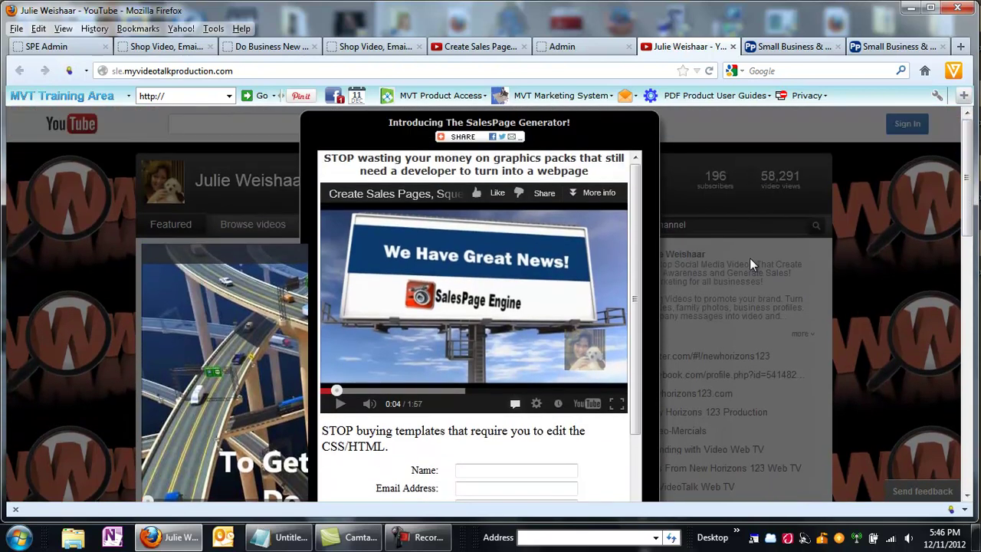